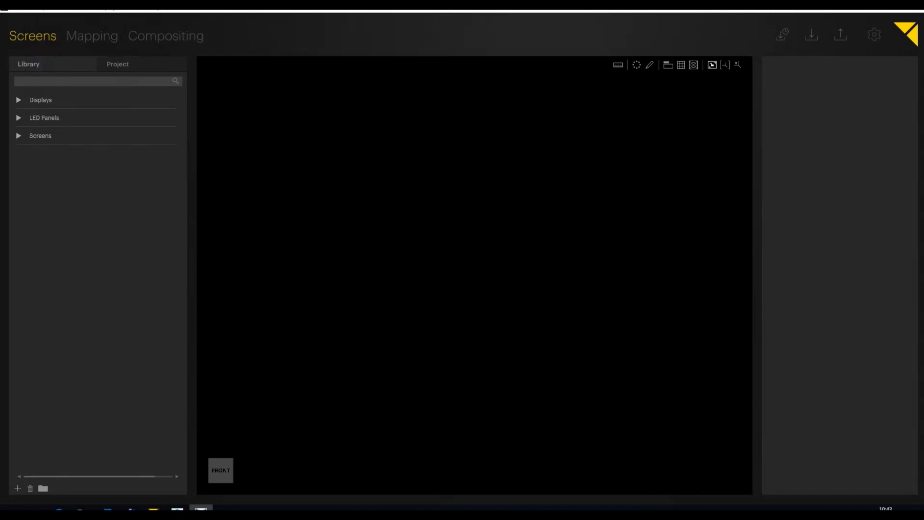
Step: Switch to 3ds Max and draw a plane about 193 m wide and 132 m long in the Front view
left_click(178, 509)
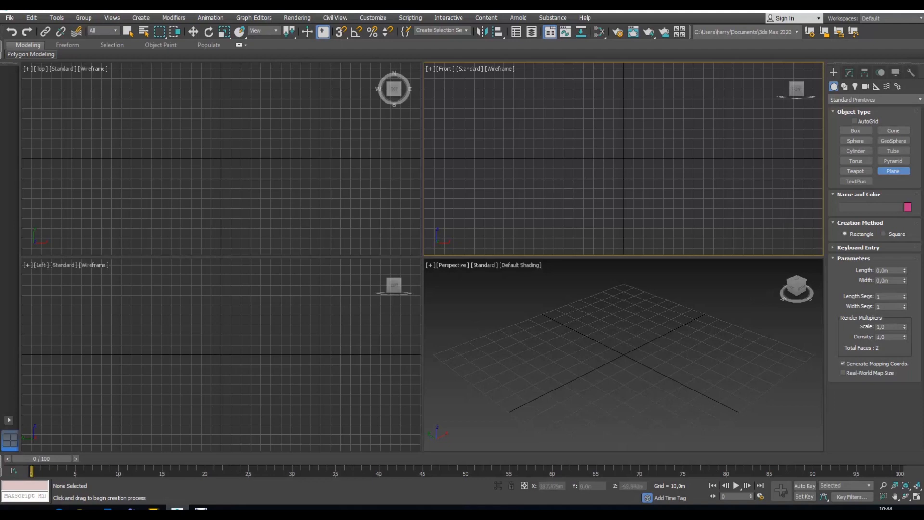
left_click(894, 171)
left_click_drag(529, 112, 723, 244)
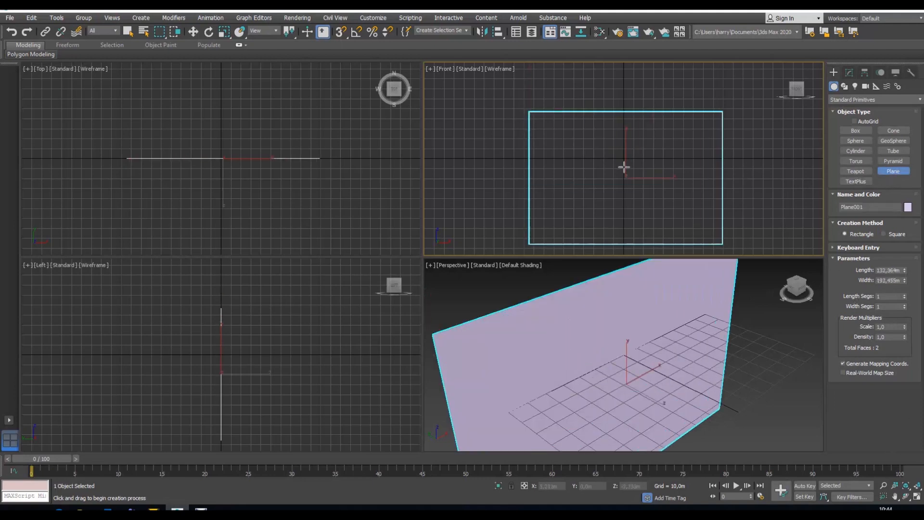
Step: Move the plane to the world origin, resetting its X and Z positions to 0
left_click(194, 31)
left_click_drag(634, 162, 633, 141)
right_click(569, 487)
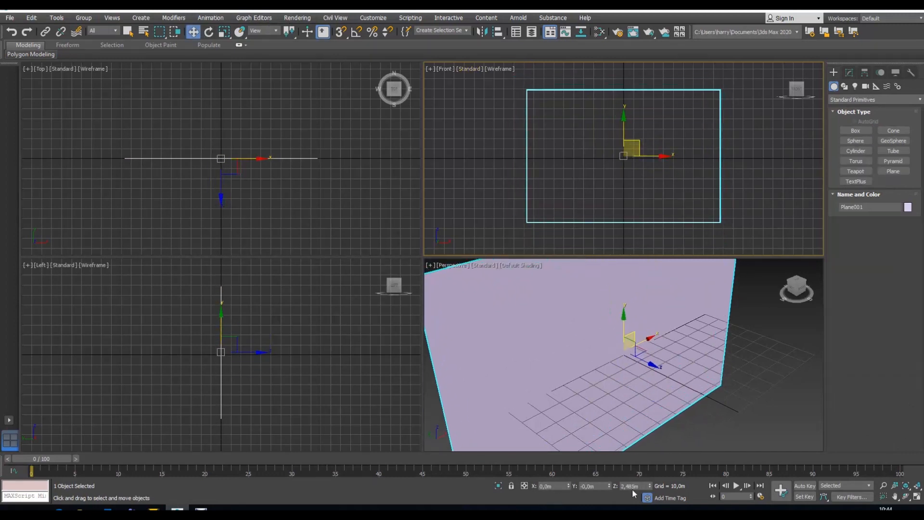
right_click(650, 487)
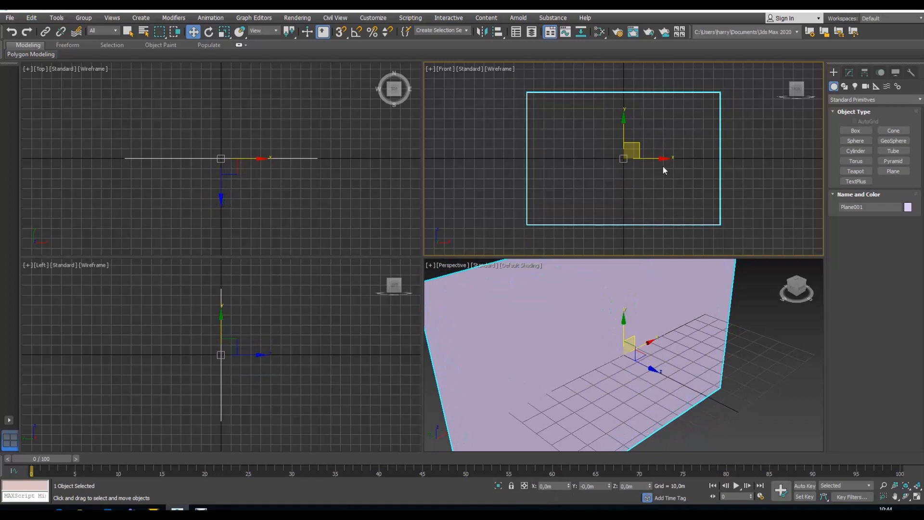
Step: Set the plane's length to 2,16 m and its width to 3,84 m
left_click(850, 73)
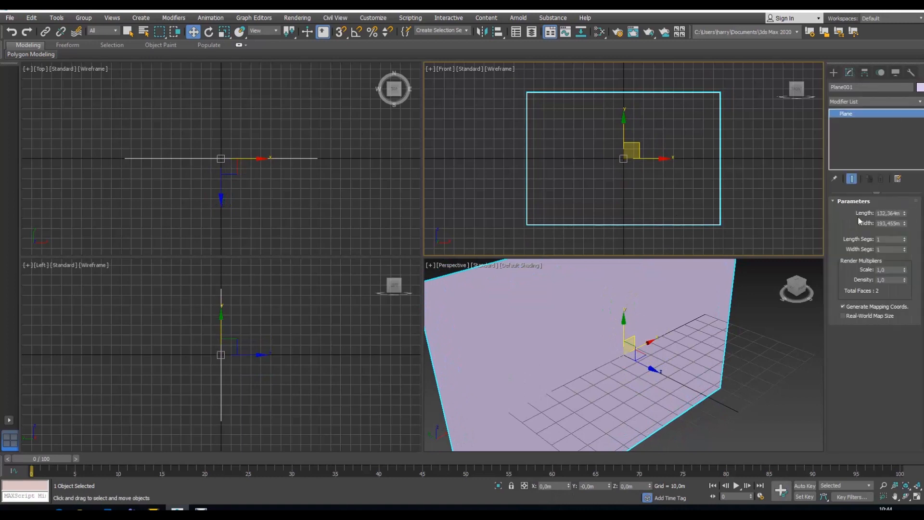
double_click(893, 214)
type("2,16")
key("Return")
double_click(879, 224)
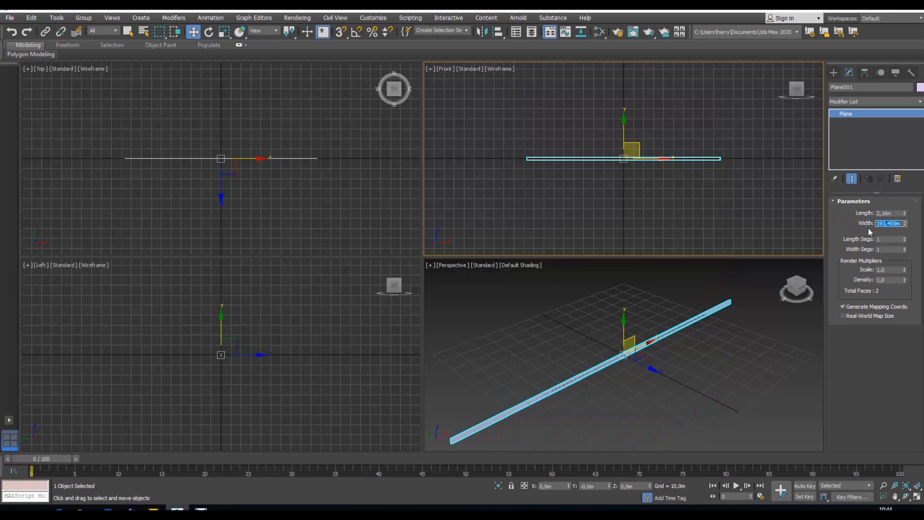
type("3,84")
key("Return")
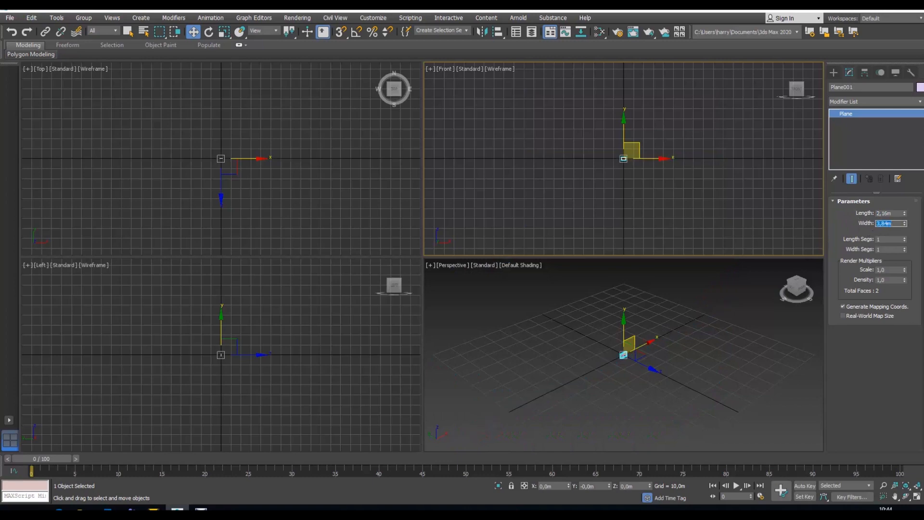
Step: Check in the units setup that both the display units and the system unit scale use meters
left_click(918, 486)
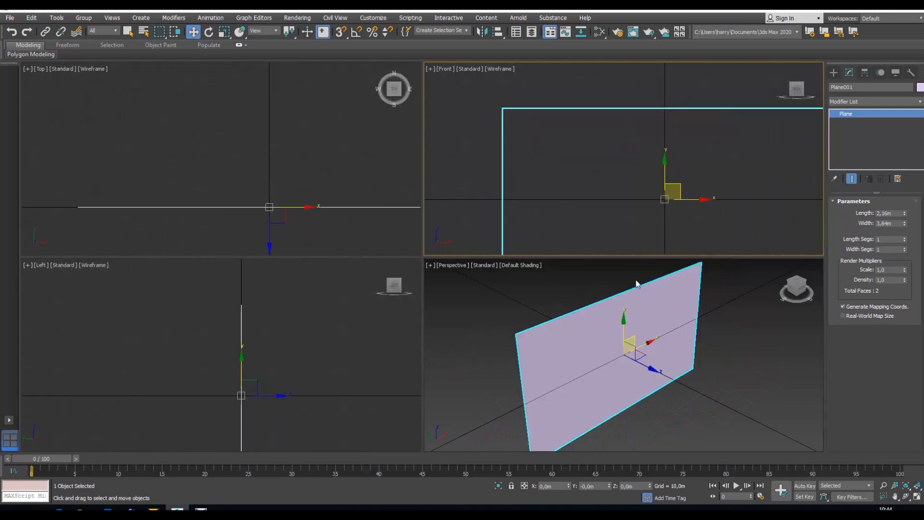
scroll(603, 210, "down", 5)
middle_click_drag(602, 210, 611, 154)
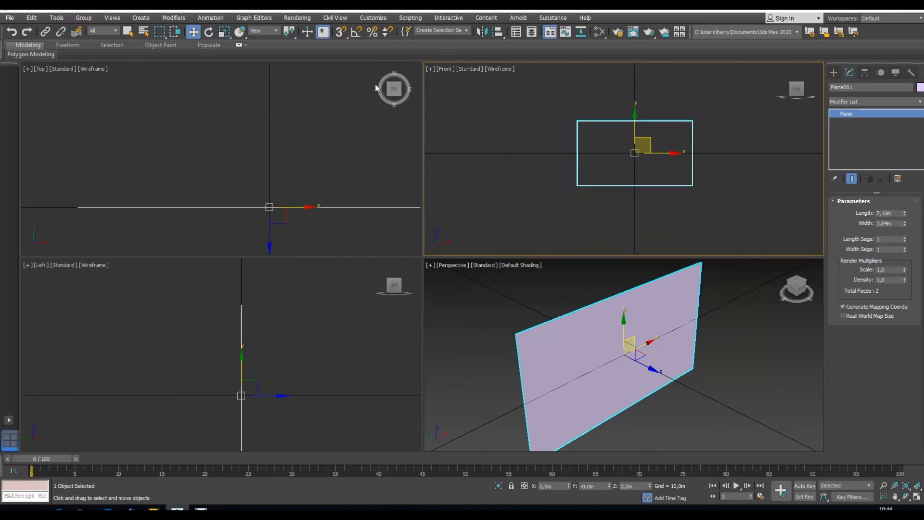
left_click(373, 18)
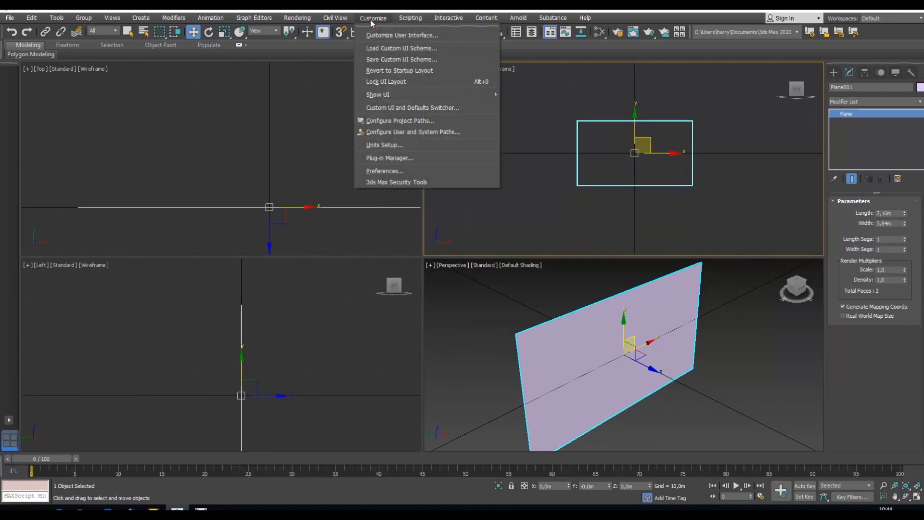
left_click(377, 145)
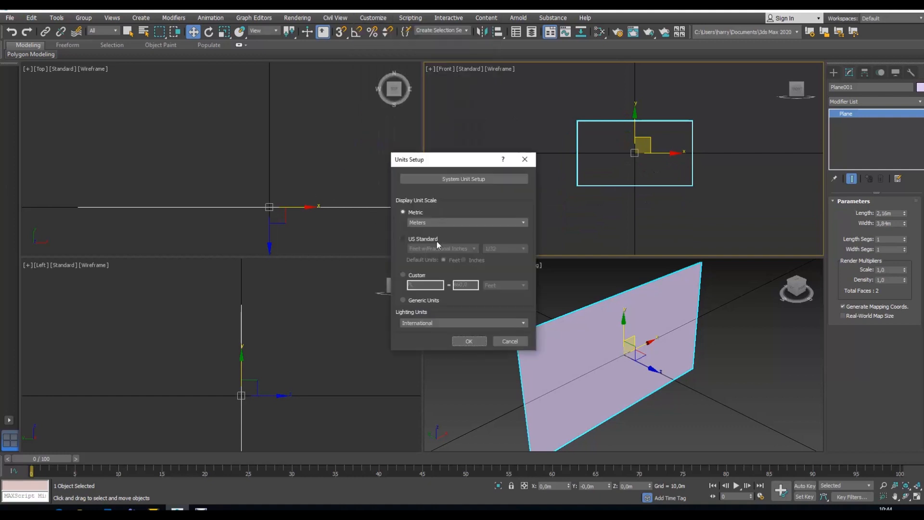
left_click(460, 179)
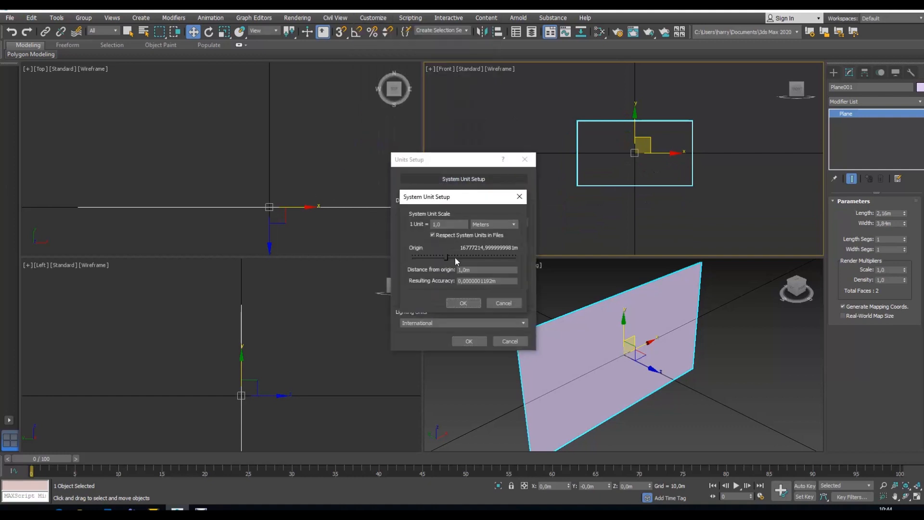
left_click(463, 303)
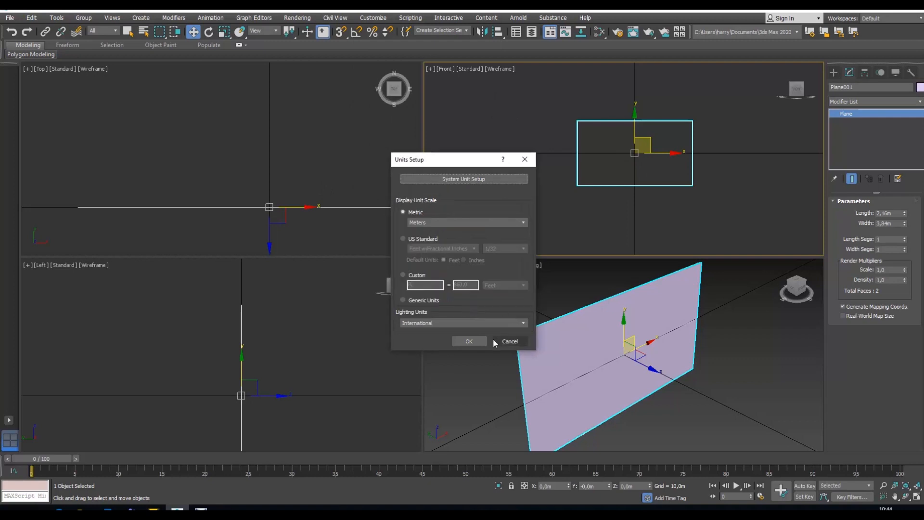
left_click(468, 341)
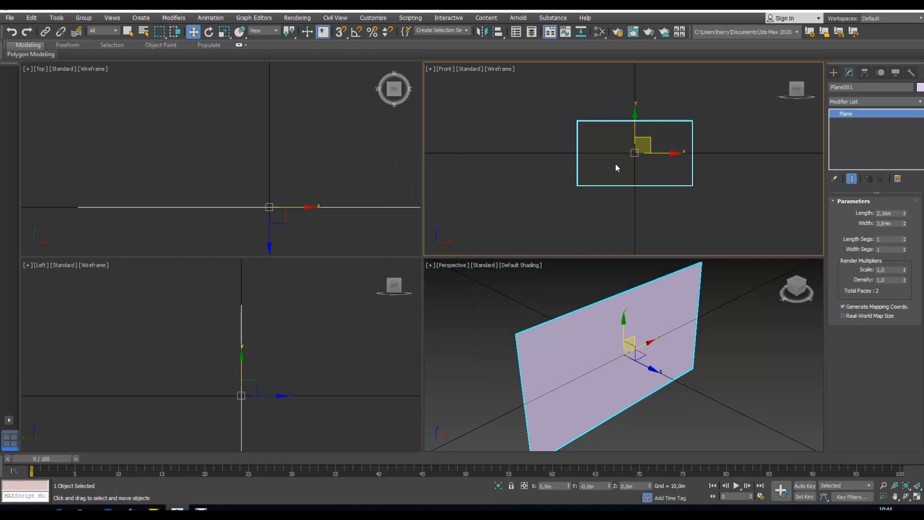
Step: Clone the plane twice along negative X as independent copies, spaced about 4,589 m apart
left_click_drag(656, 154, 519, 153, "shift")
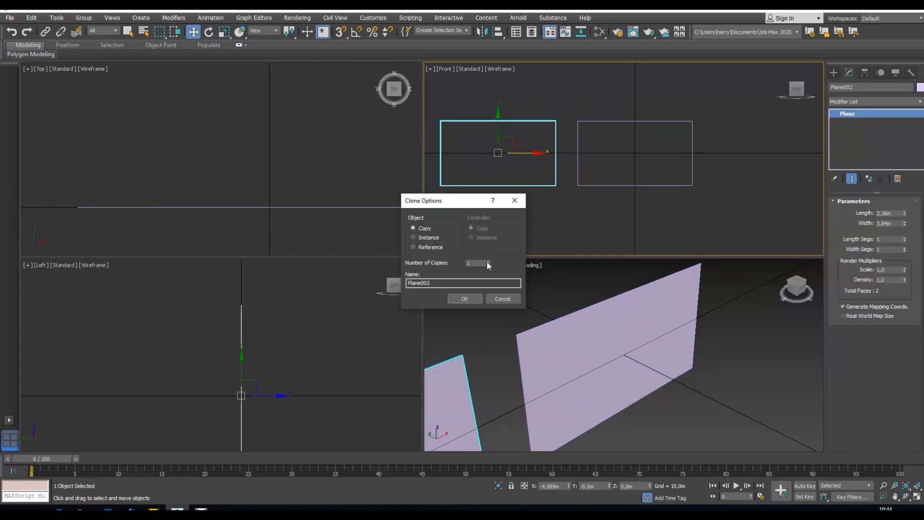
left_click(489, 261)
left_click(464, 299)
Step: Select all three planes and move them together along X so the row is centred on the origin
scroll(573, 210, "down", 4)
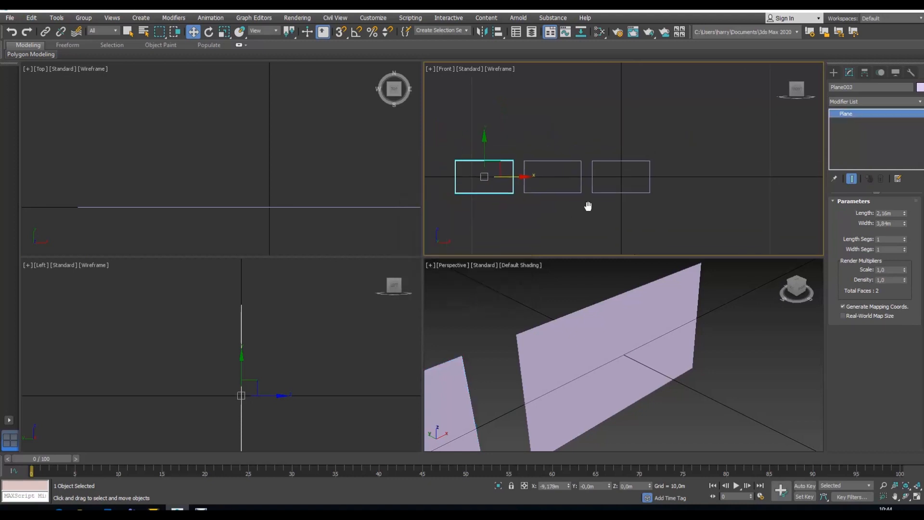
middle_click_drag(588, 206, 589, 206)
left_click_drag(438, 134, 645, 209)
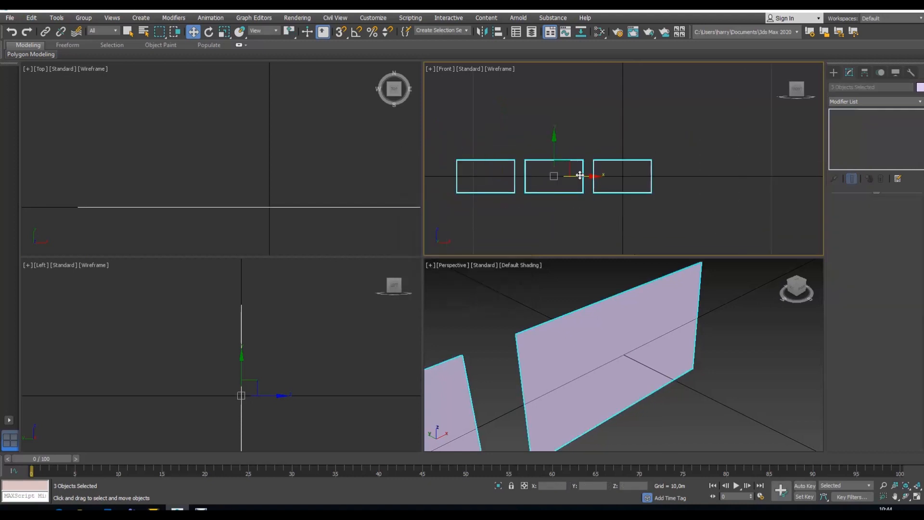
left_click_drag(580, 176, 647, 175)
scroll(628, 219, "down", 2)
scroll(628, 221, "up", 4)
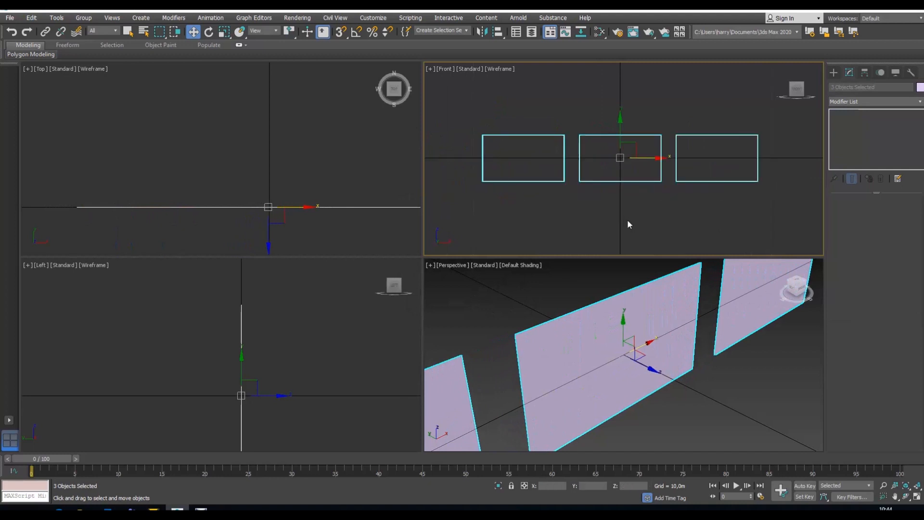
middle_click_drag(628, 219, 638, 211)
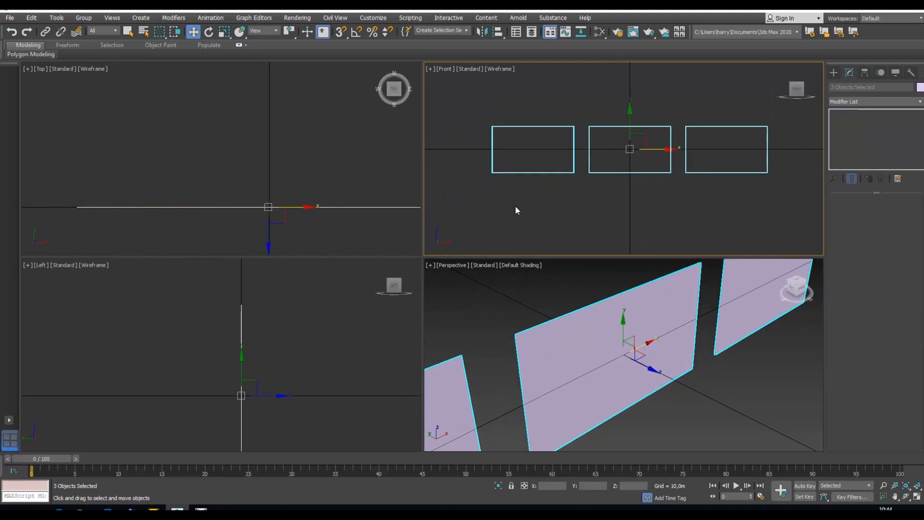
left_click(918, 486)
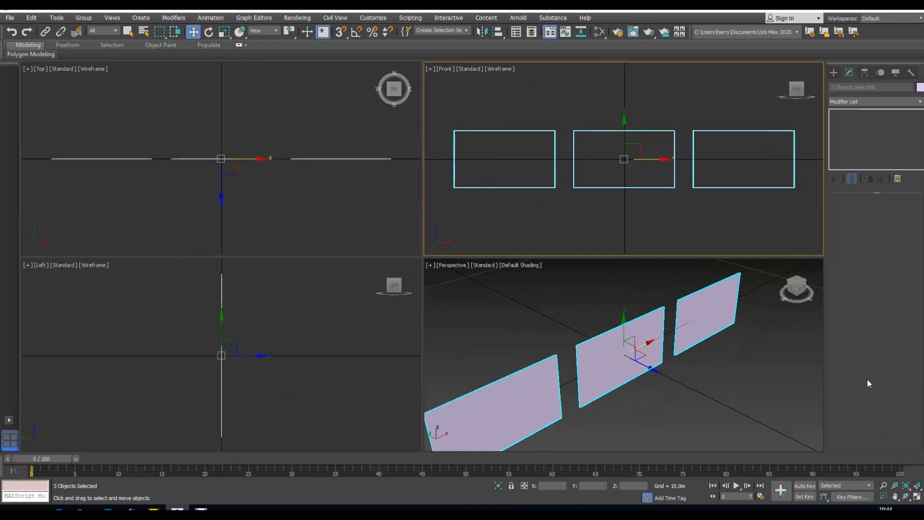
Step: Export the selected planes as FBX into the Schulung folder, overwriting the existing multi file
left_click(10, 18)
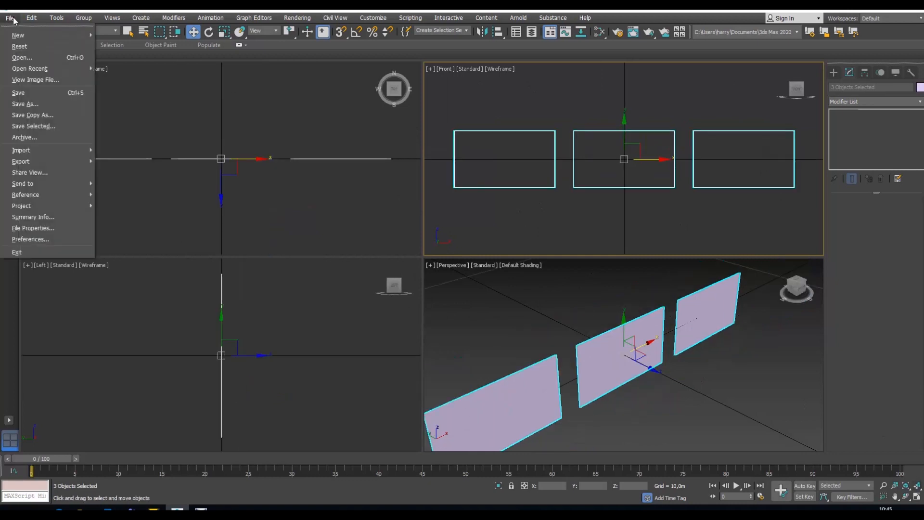
mouse_move(40, 161)
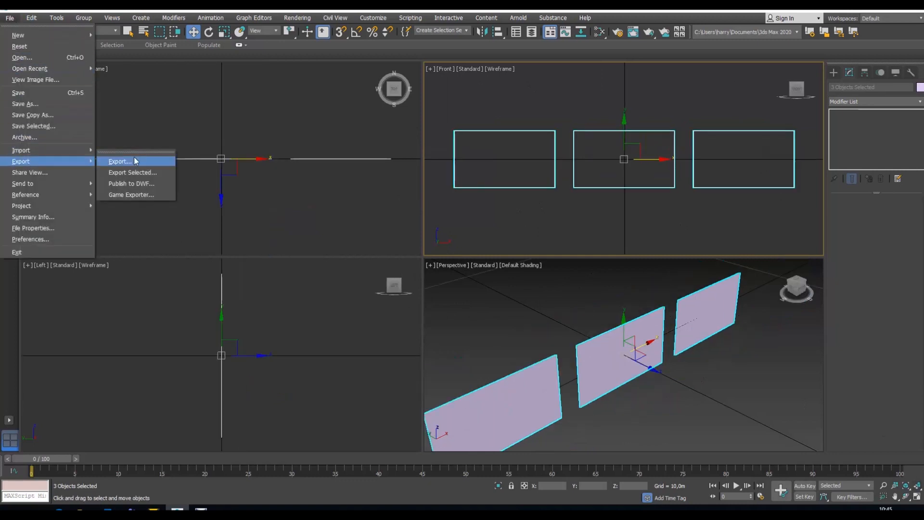
left_click(136, 174)
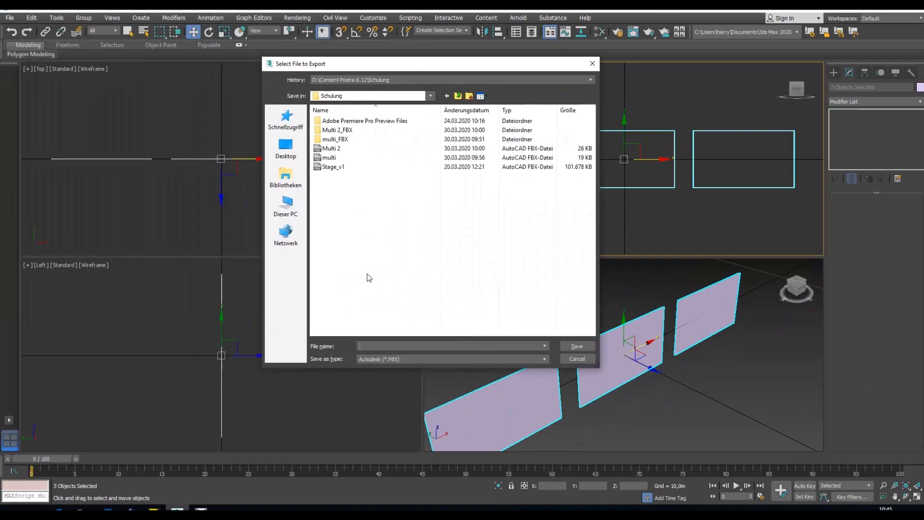
left_click(332, 158)
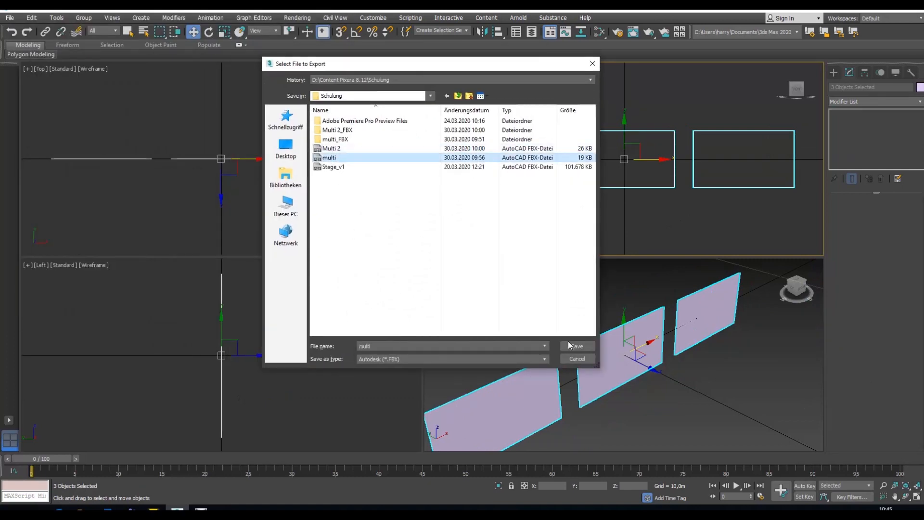
left_click(577, 347)
left_click(500, 296)
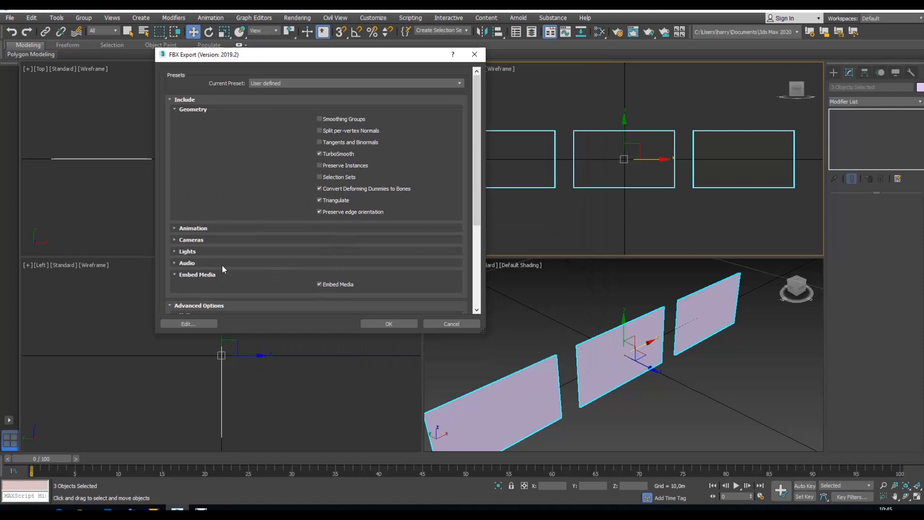
Step: Review the FBX advanced options with automatic unit scaling, complete the export and dismiss the warnings report
left_click_drag(475, 186, 479, 258)
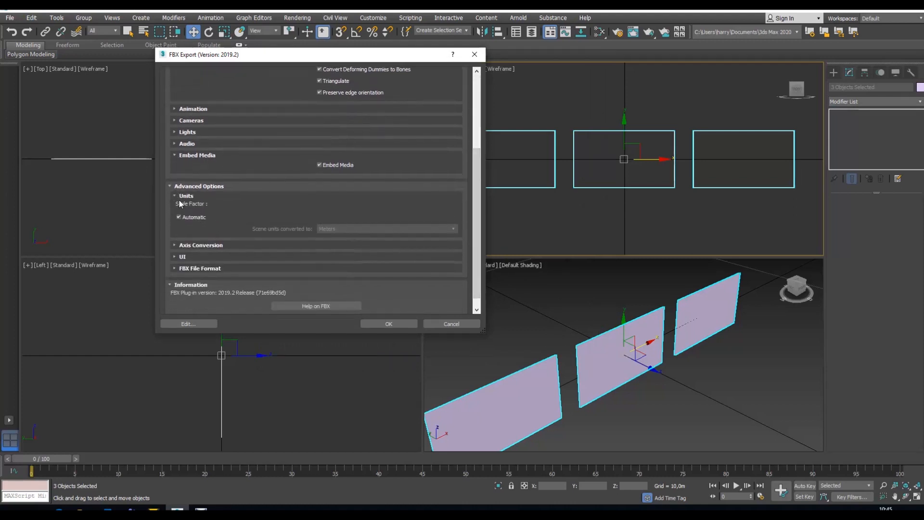
left_click(380, 323)
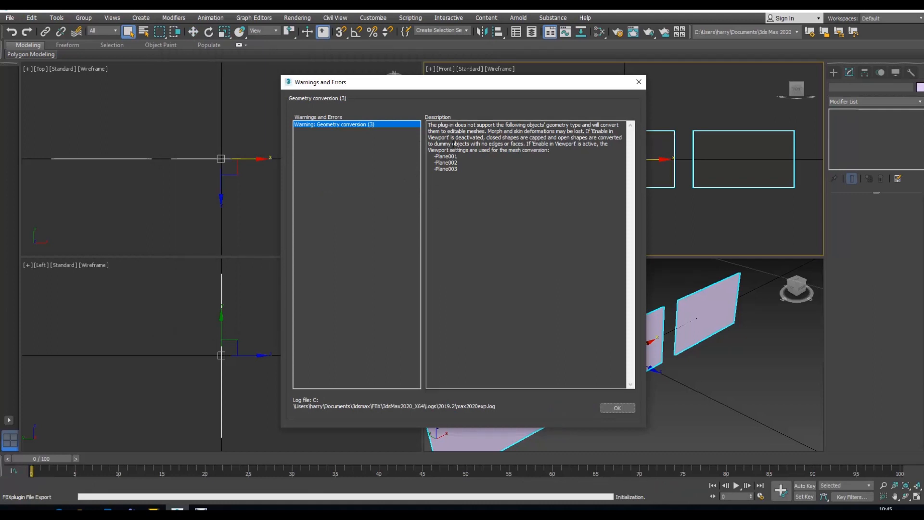
left_click_drag(517, 86, 421, 80)
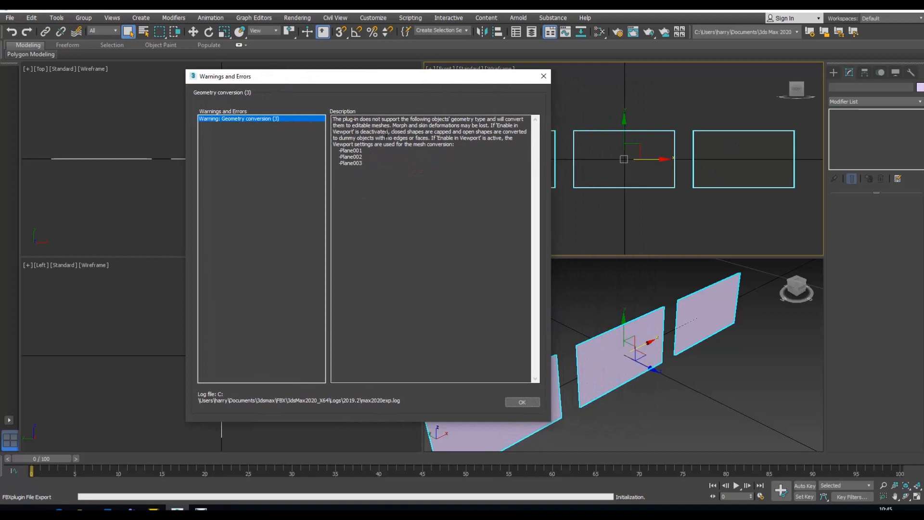
left_click(528, 402)
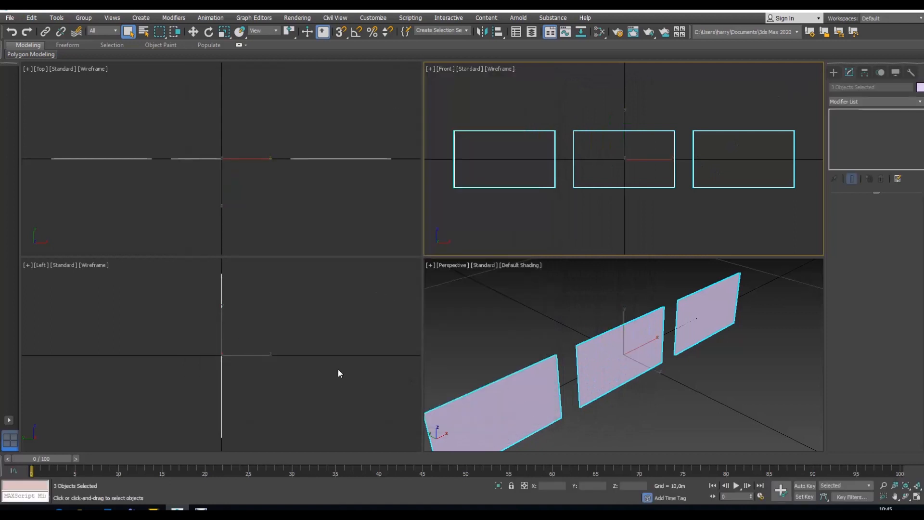
Step: Switch to Pixera and import the multi FBX file into the library's Custom screens
left_click(153, 509)
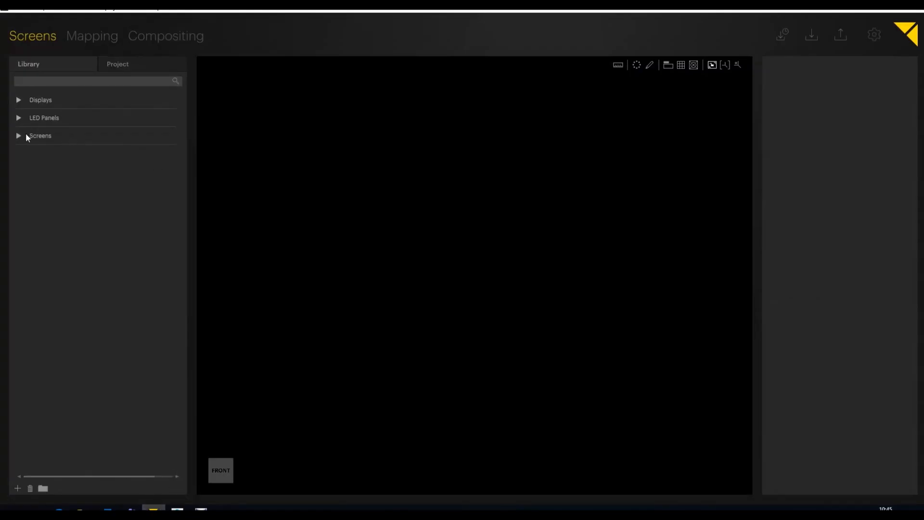
left_click(21, 136)
left_click(51, 188)
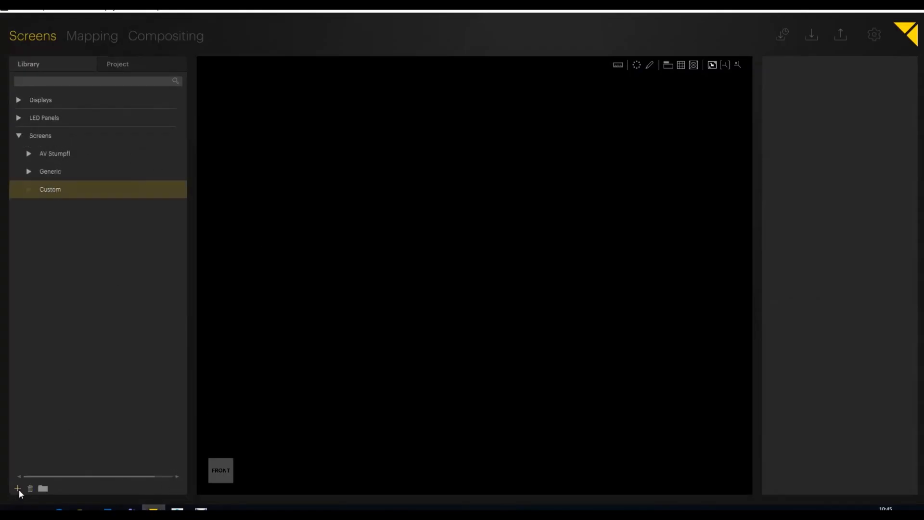
left_click(387, 209)
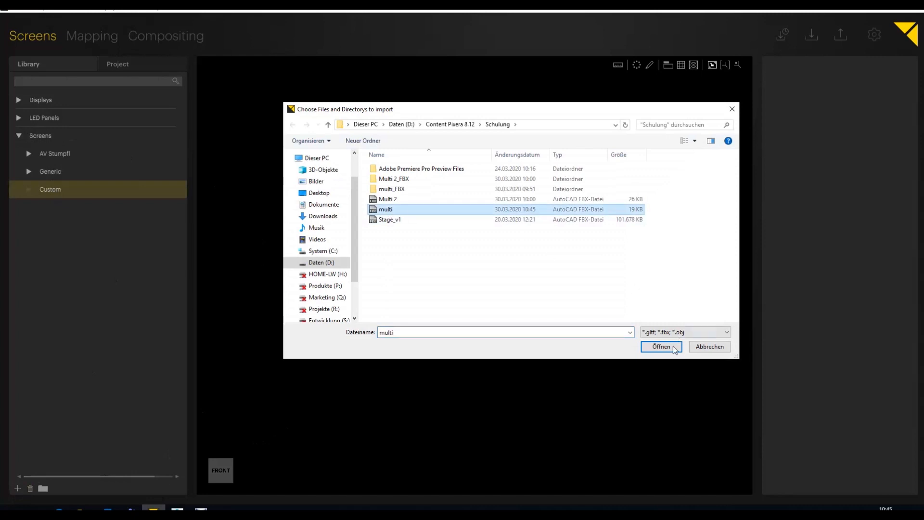
left_click(674, 347)
Step: Place the custom multi.FBX screen in the 3D workspace and add a Generic Flat Screen above it
left_click(28, 189)
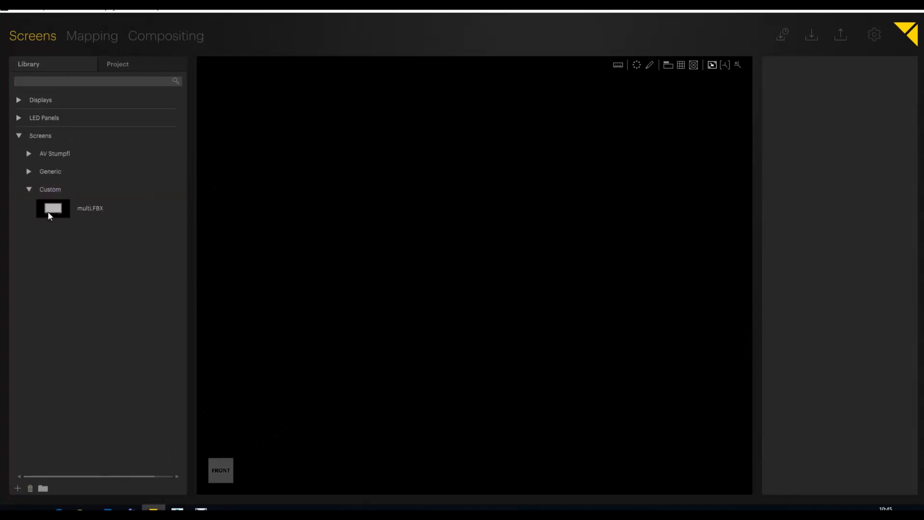
left_click(49, 212)
scroll(524, 393, "down", 3)
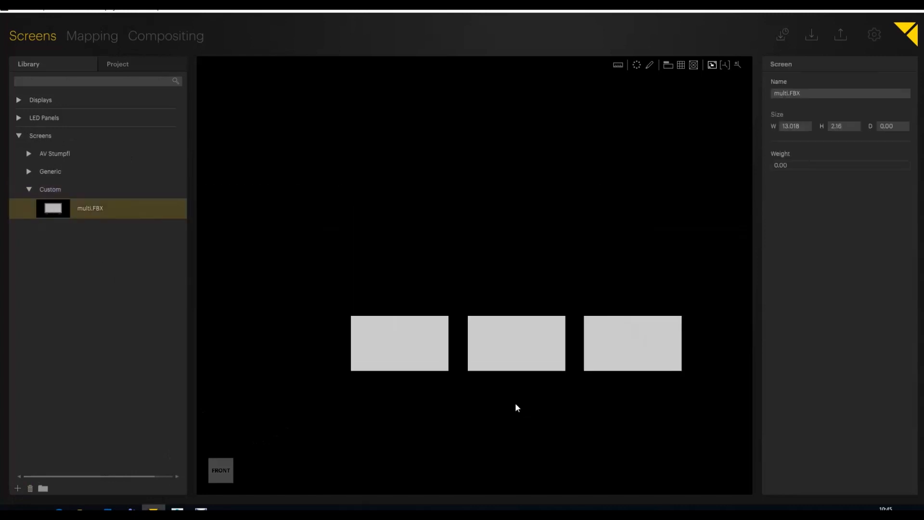
left_click(29, 172)
left_click_drag(77, 191, 481, 244)
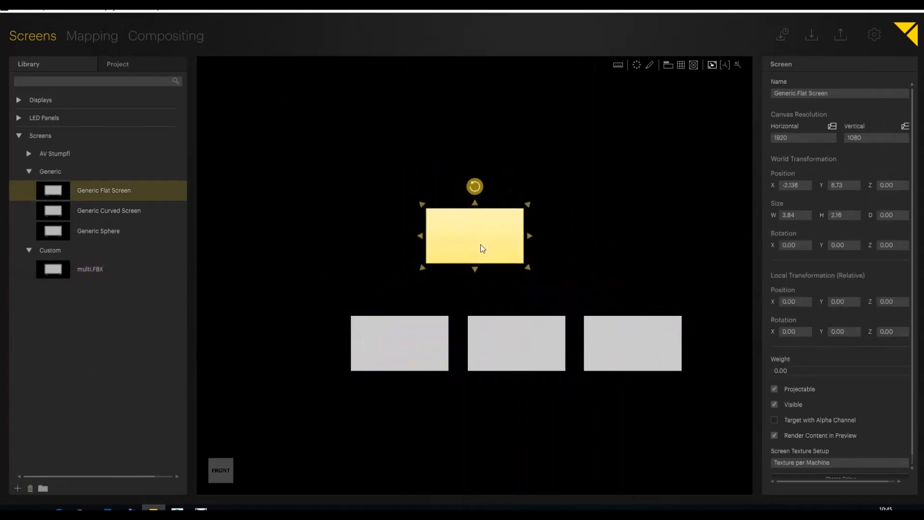
Step: Delete the Generic Flat Screen and move the multi screen to about X -2.745, Y 5.982, undoing a trial widening
key("Delete")
left_click_drag(503, 355, 452, 247)
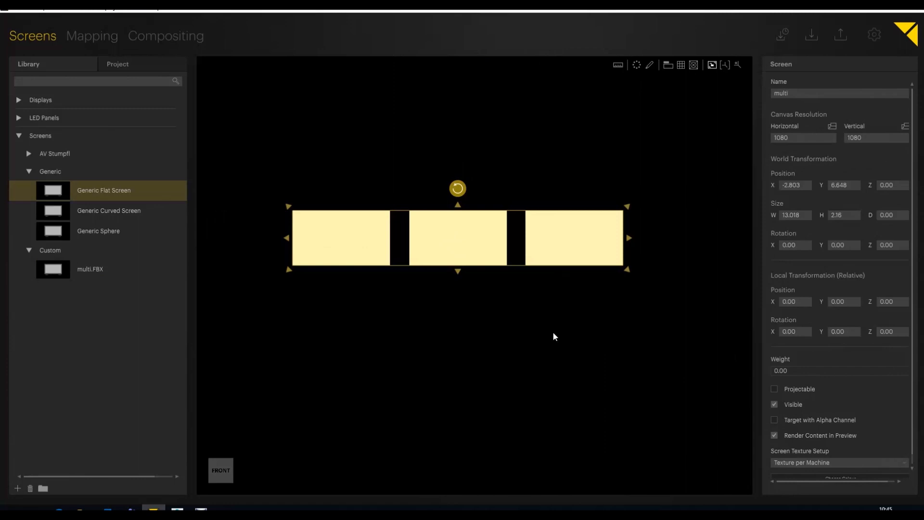
left_click_drag(423, 242, 426, 258)
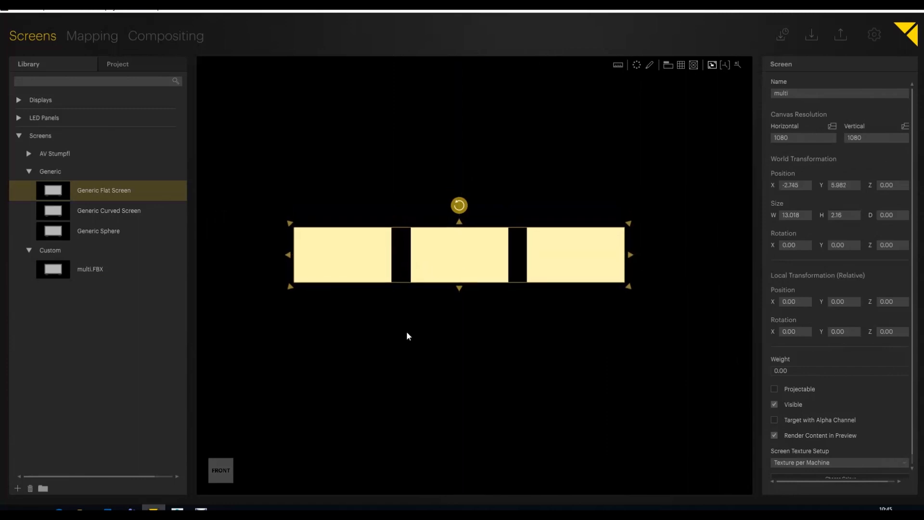
left_click_drag(633, 255, 632, 308)
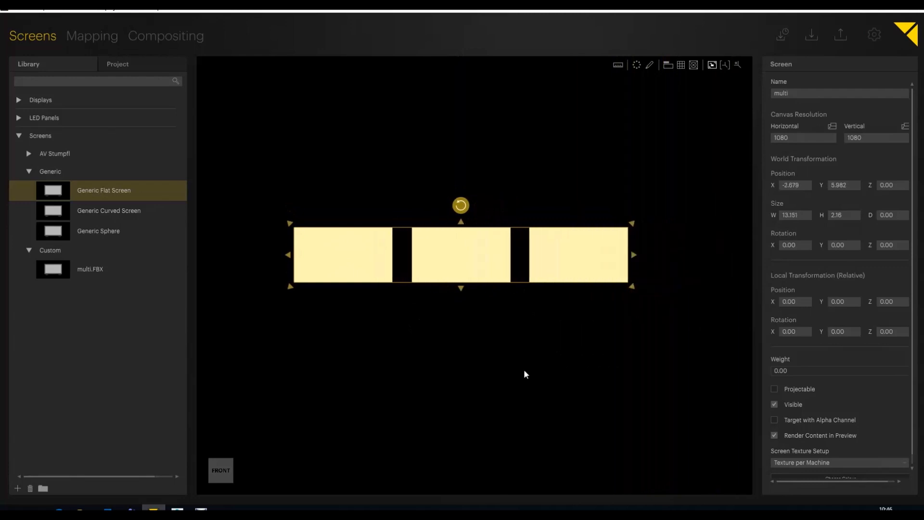
key("ctrl+z")
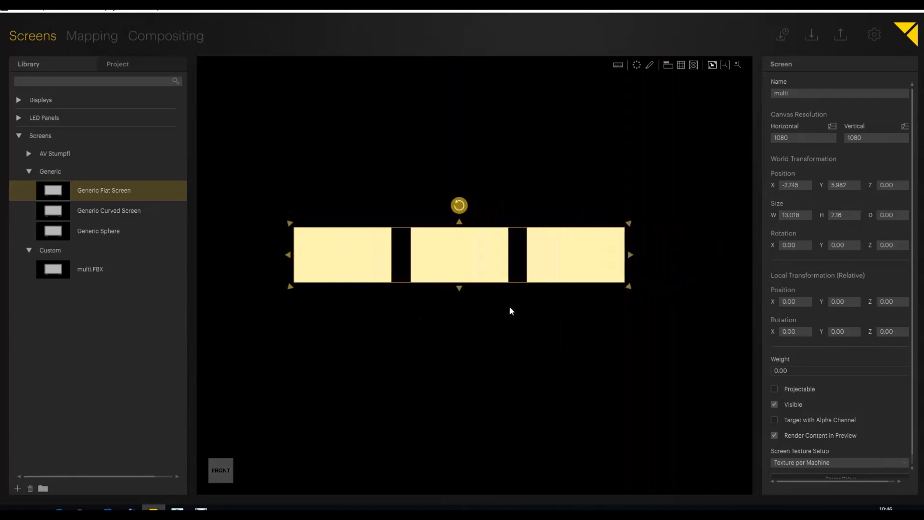
Step: Make the multi screen projectable and show its three outlines in the Compositing workspace
left_click(775, 388)
left_click(151, 37)
middle_click_drag(486, 298, 522, 295)
scroll(522, 295, "up", 3)
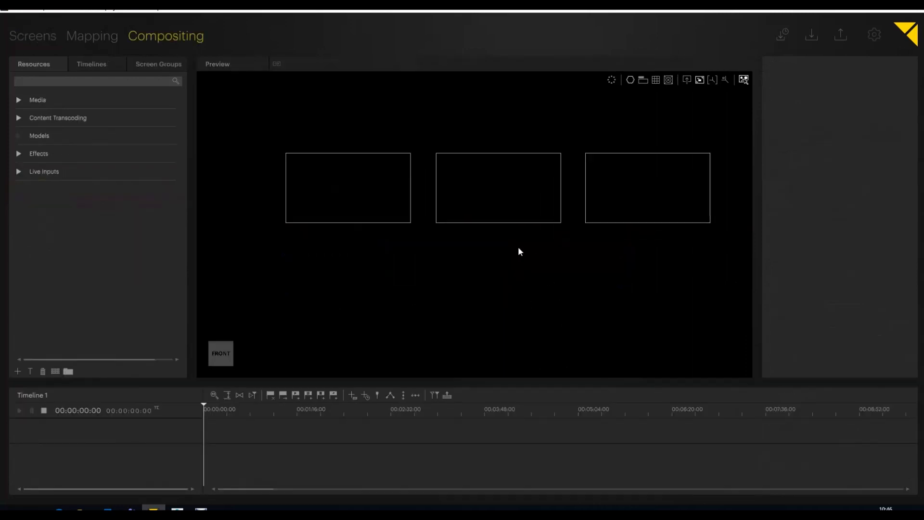
middle_click_drag(518, 248, 486, 289)
Step: Place the pink_HD_h264.mp4 clip on the multi screen, preview it at 00:00:03:08 and shift it to X 33, Y 15
left_click(19, 100)
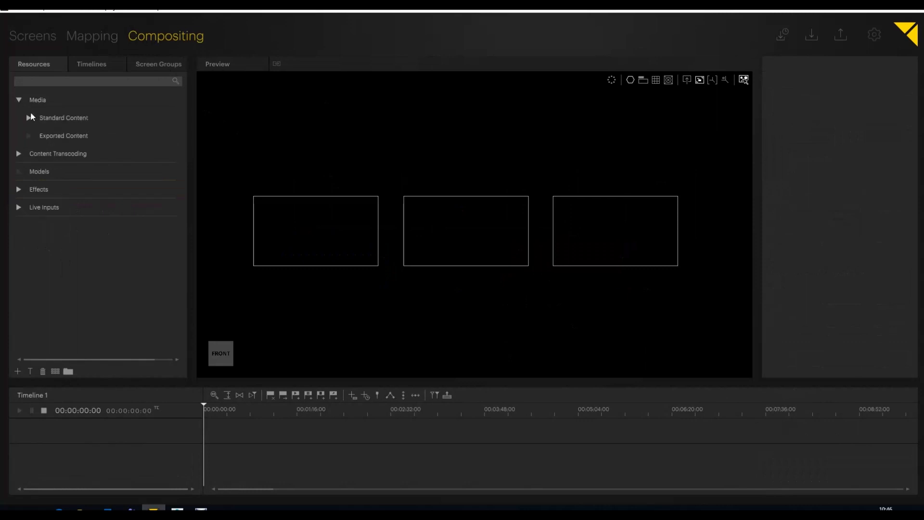
left_click(28, 118)
left_click_drag(88, 181, 305, 236)
left_click_drag(215, 411, 207, 412)
mouse_move(336, 239)
left_mouse_down()
mouse_move(336, 228)
mouse_move(334, 237)
left_mouse_up()
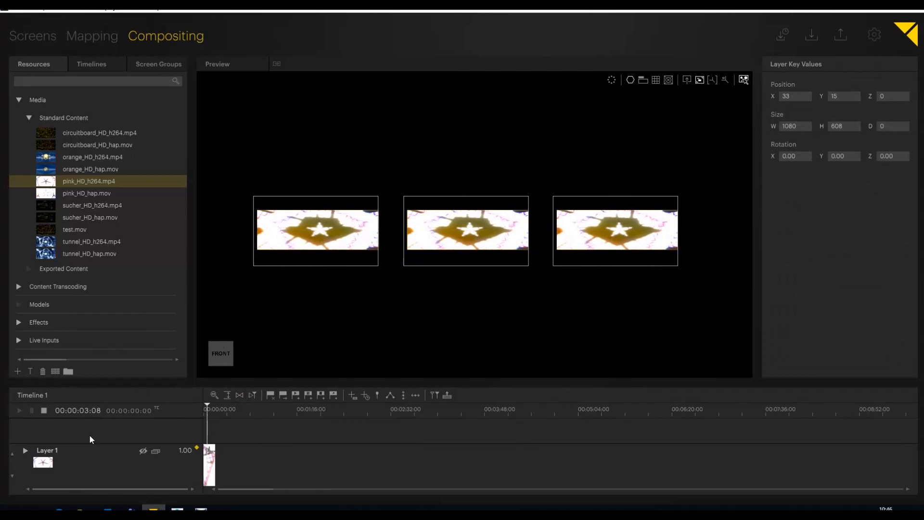
Step: Delete Layer 1 holding the pink clip from Timeline 1
left_click(52, 452)
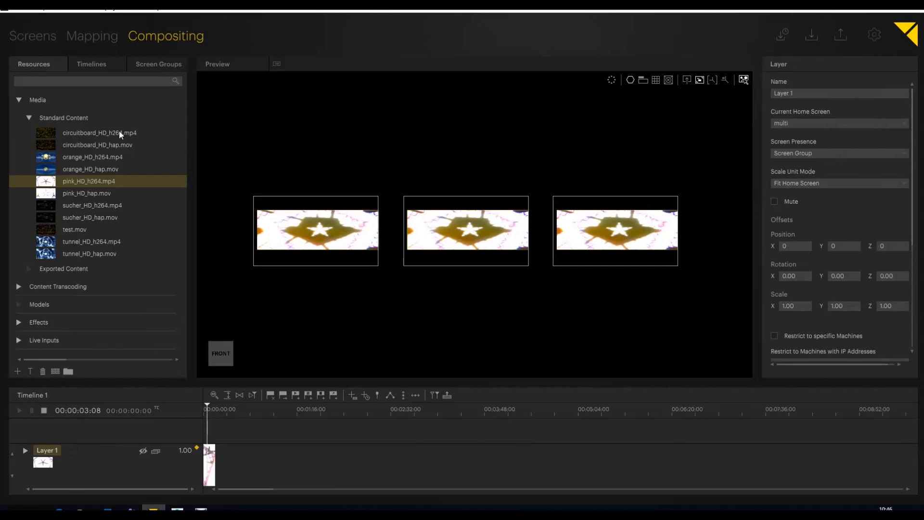
right_click(58, 453)
left_click(61, 447)
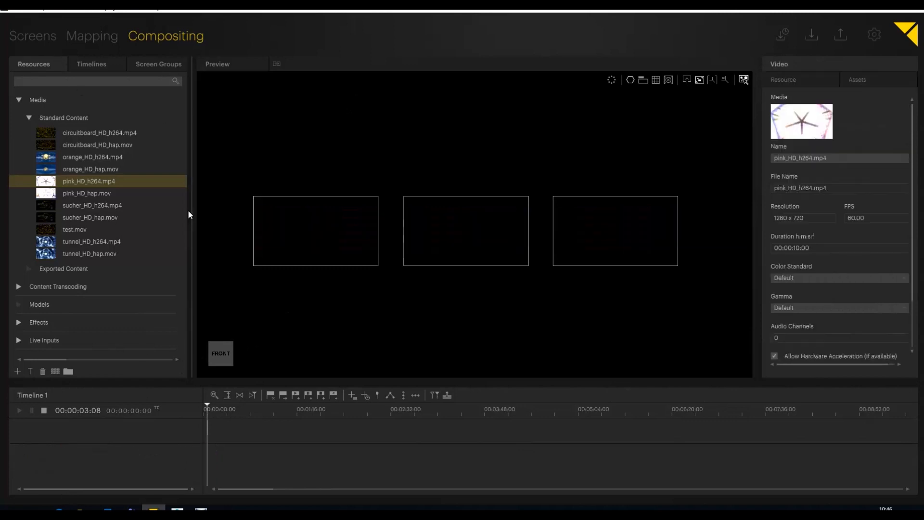
Step: Delete the multi screen from the Screens workspace and remove multi.FBX from the library's Custom screens
left_click(19, 43)
key("Delete")
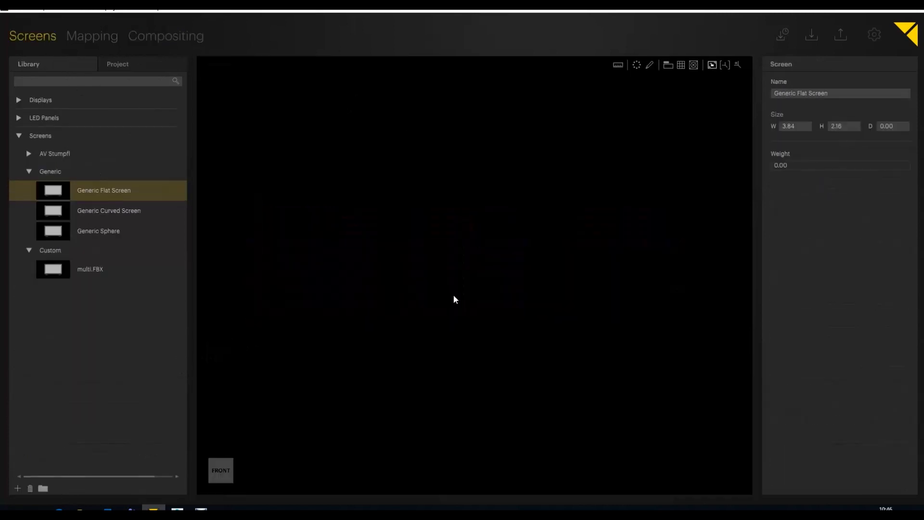
left_click(83, 268)
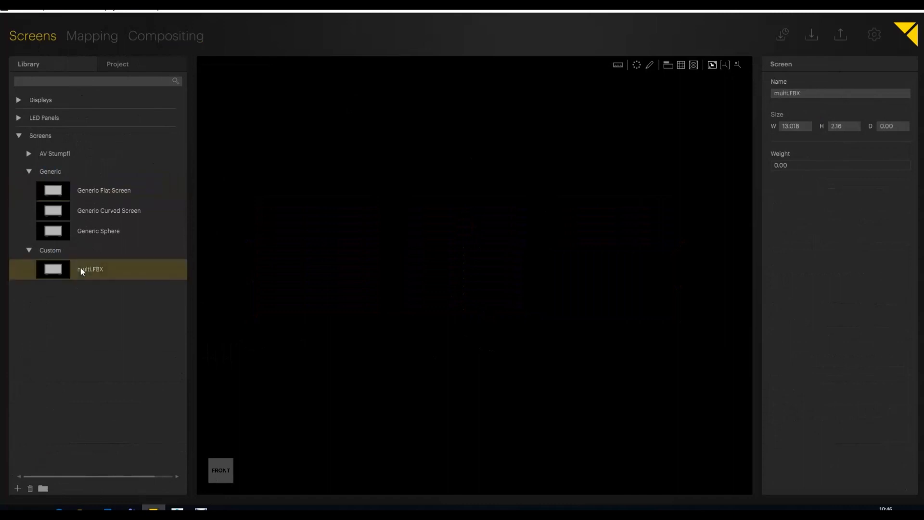
left_click(30, 489)
Step: Switch to 3ds Max, select only the leftmost plane in the front view and open the Slate Material Editor beside the planes
left_click(178, 509)
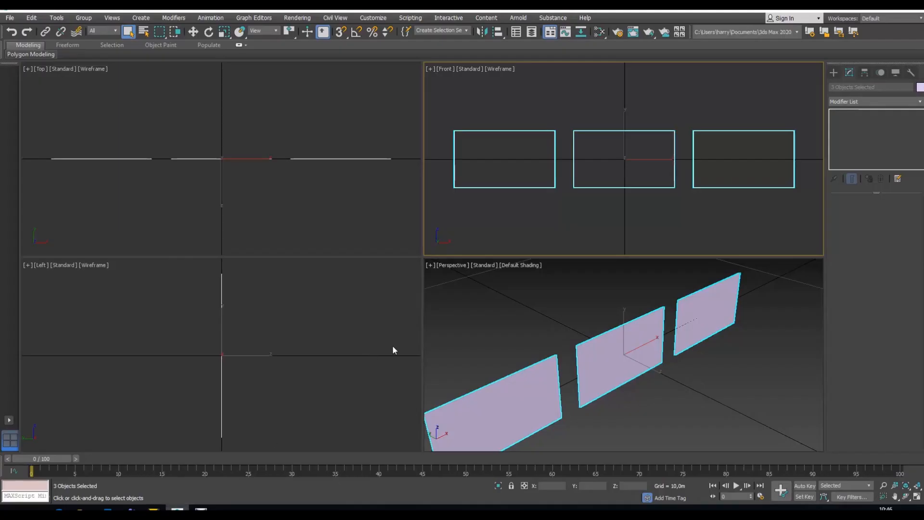
left_click(613, 193)
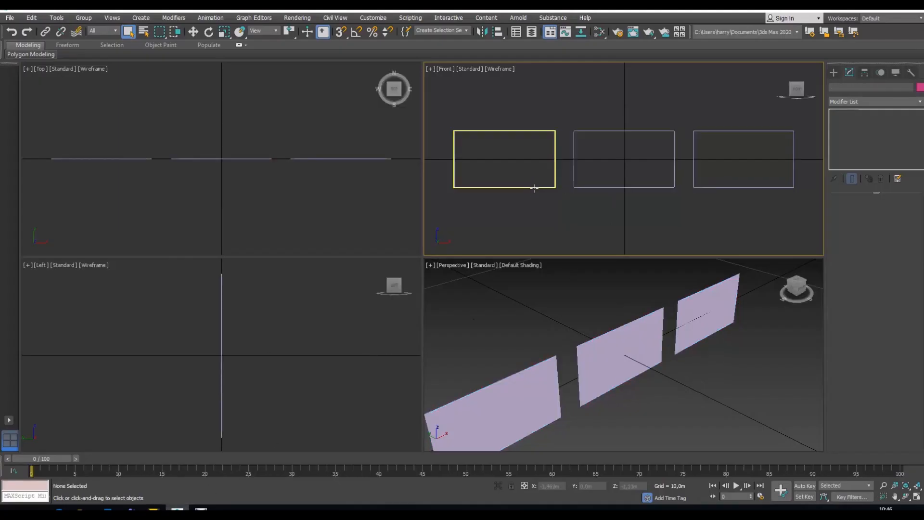
left_click(534, 187)
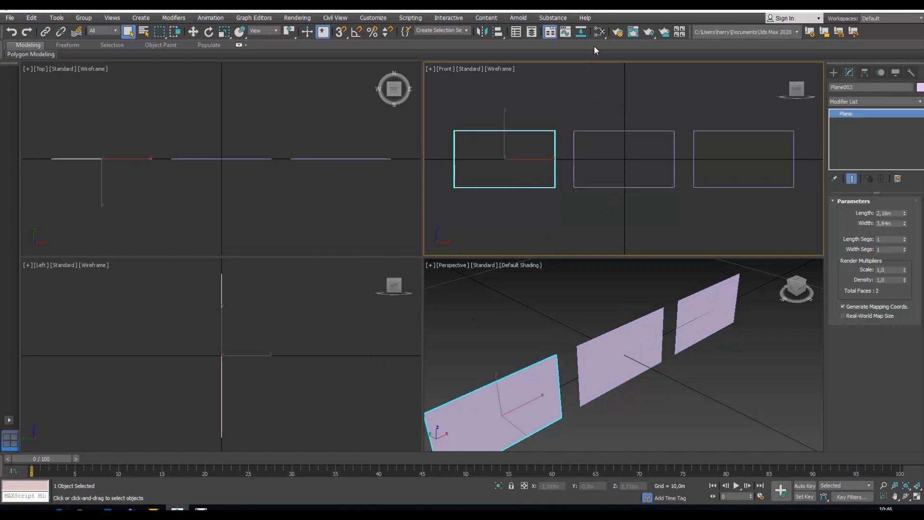
left_click(599, 32)
key("m")
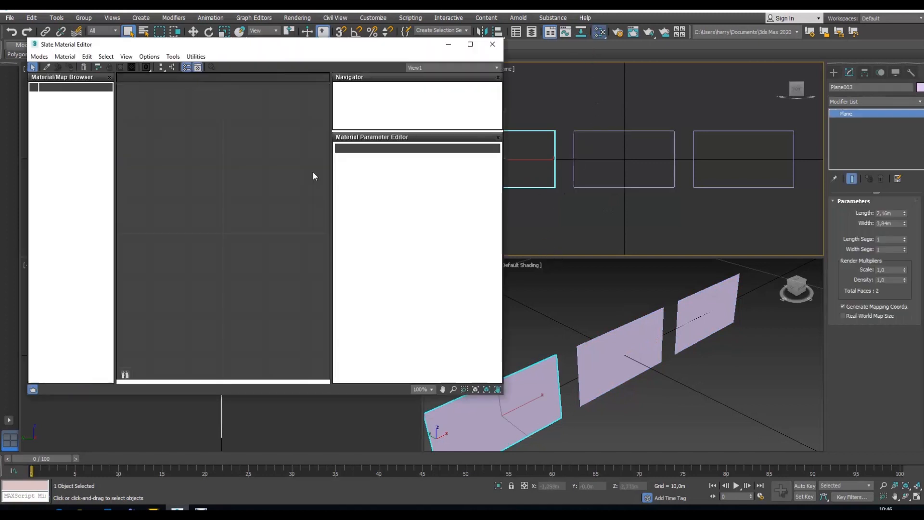
left_click_drag(331, 42, 284, 58)
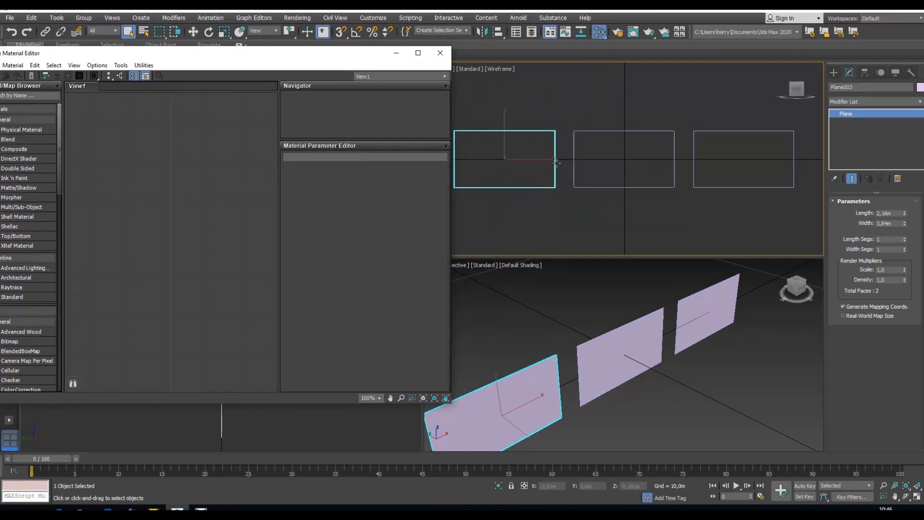
left_click_drag(175, 58, 183, 58)
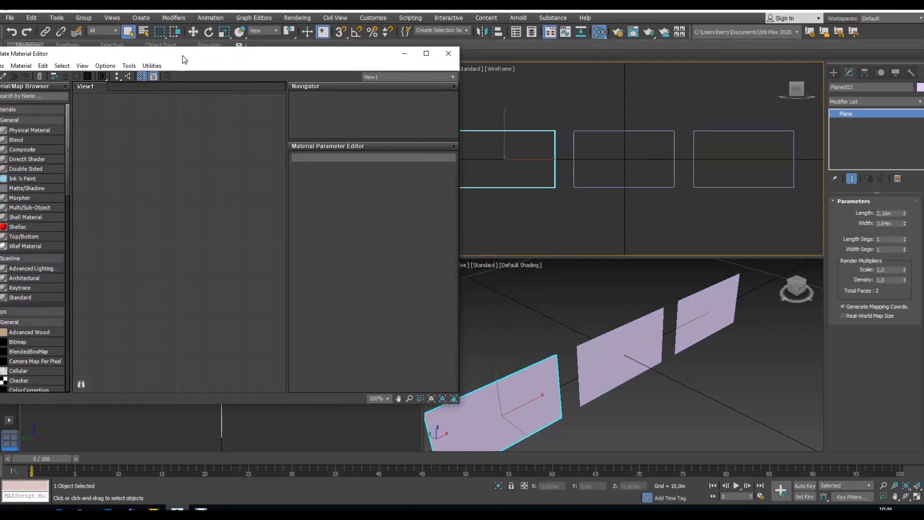
Step: Create a Standard material in the Slate Material Editor and name it 1
left_click_drag(17, 300, 197, 137)
double_click(198, 137)
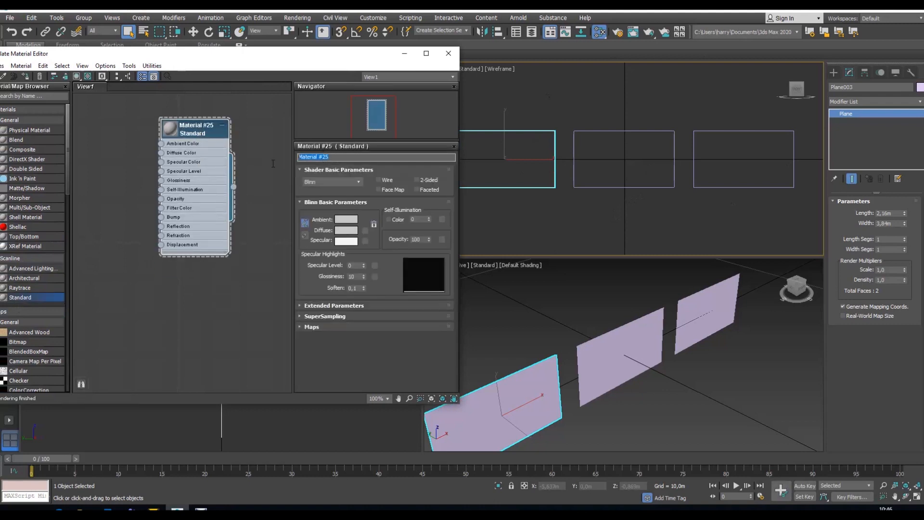
type("1")
Step: Give material 1 a saturated yellow diffuse colour and assign it to the leftmost plane
left_click(346, 230)
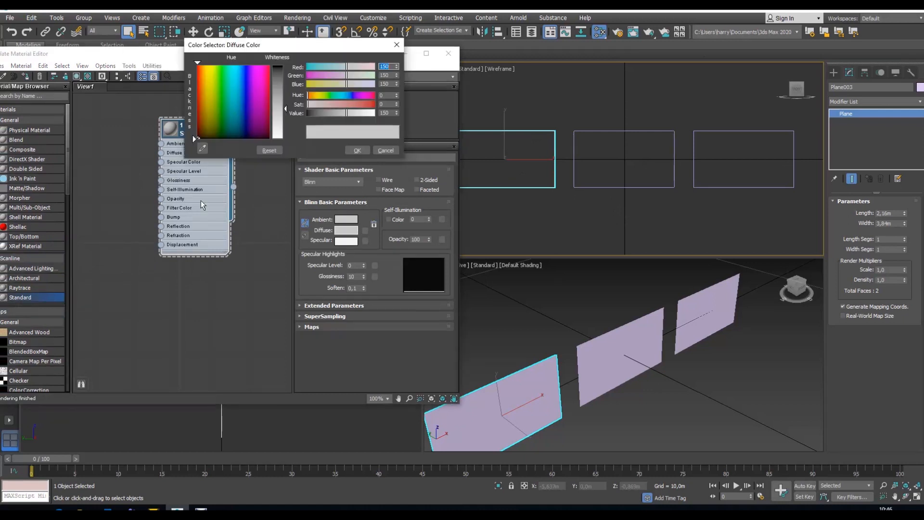
left_click_drag(209, 118, 209, 64)
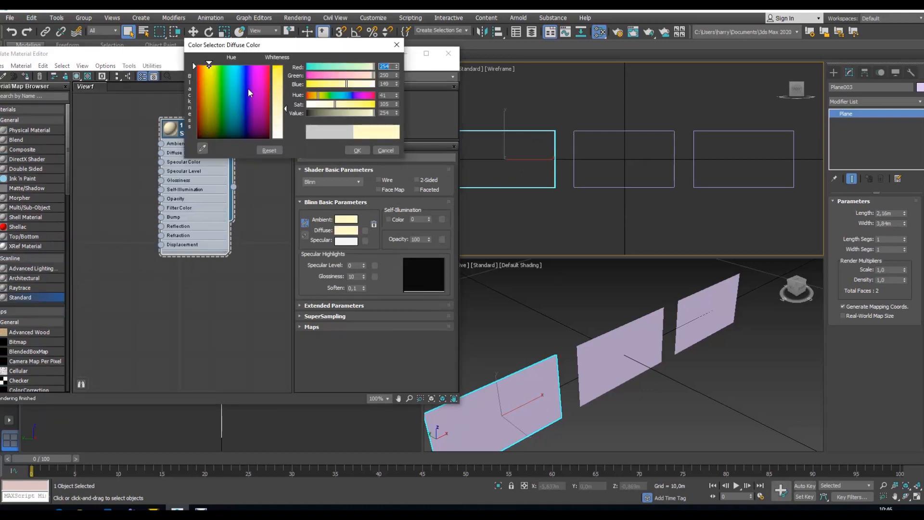
left_click_drag(285, 116, 286, 138)
left_click(357, 150)
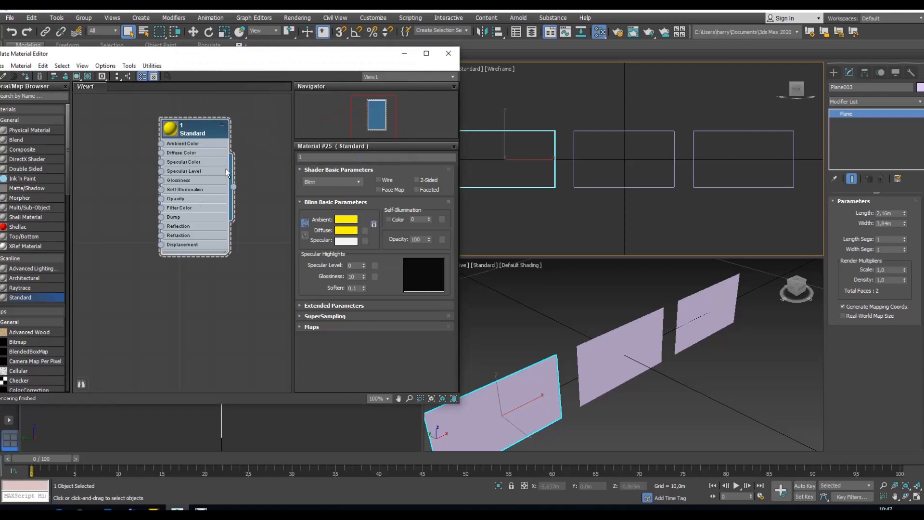
left_click_drag(233, 187, 546, 364)
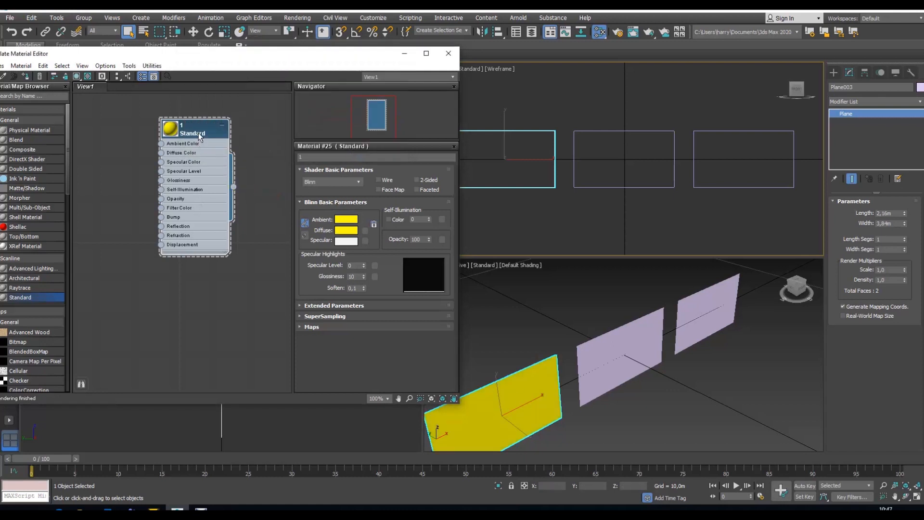
Step: Duplicate material 1 below the original node and name the copy 2
left_click_drag(199, 139, 199, 286, "shift")
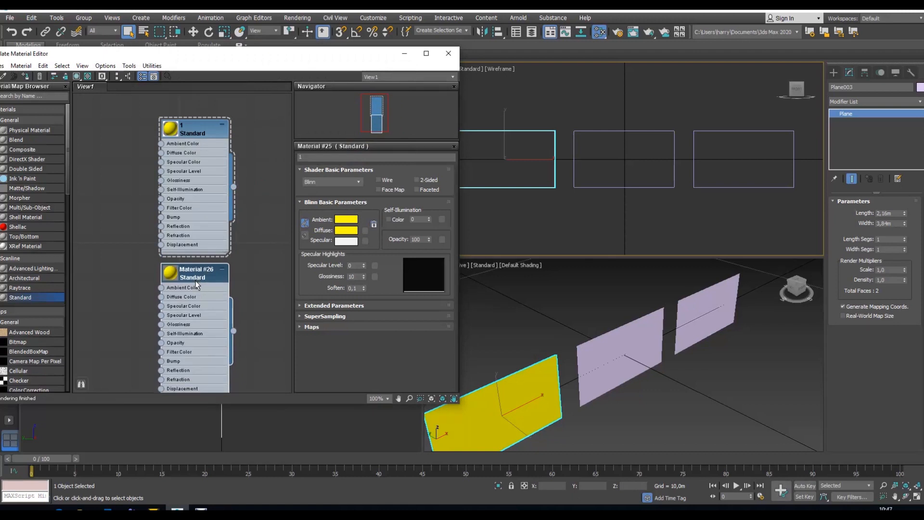
double_click(204, 276)
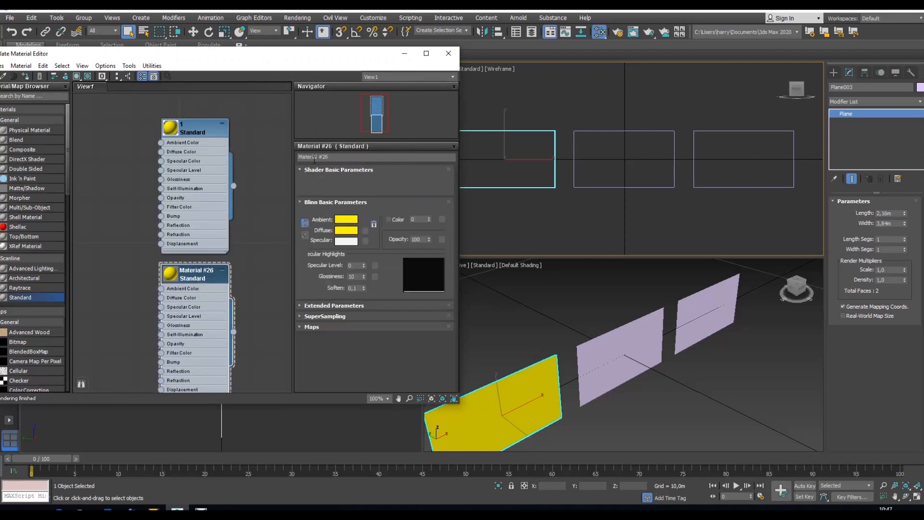
left_click_drag(333, 158, 263, 158)
type("2")
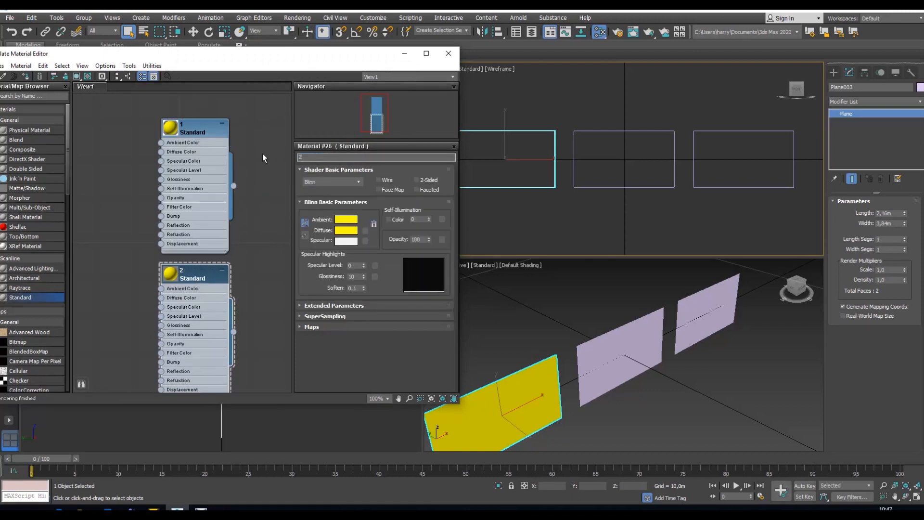
Step: Set material 2's diffuse colour to orange-red (253, 12, 0) and assign it to the middle plane
left_click(338, 230)
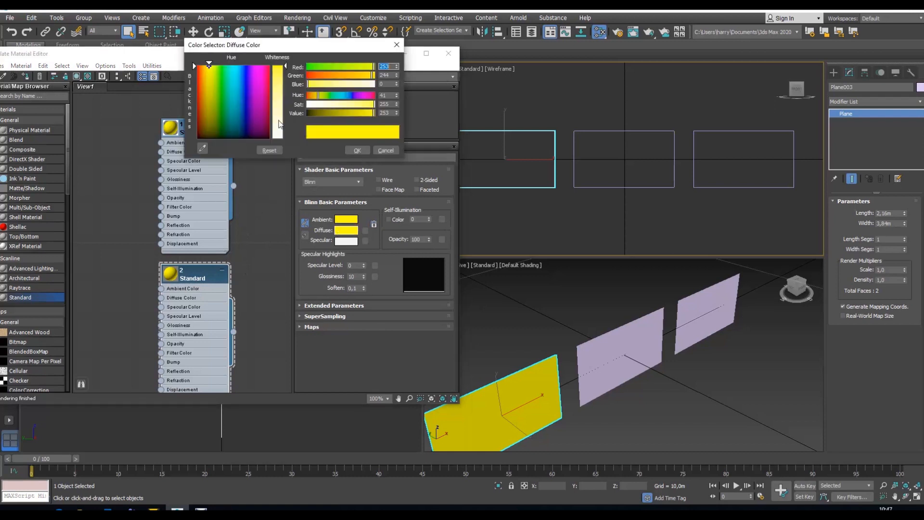
left_click_drag(221, 76, 202, 72)
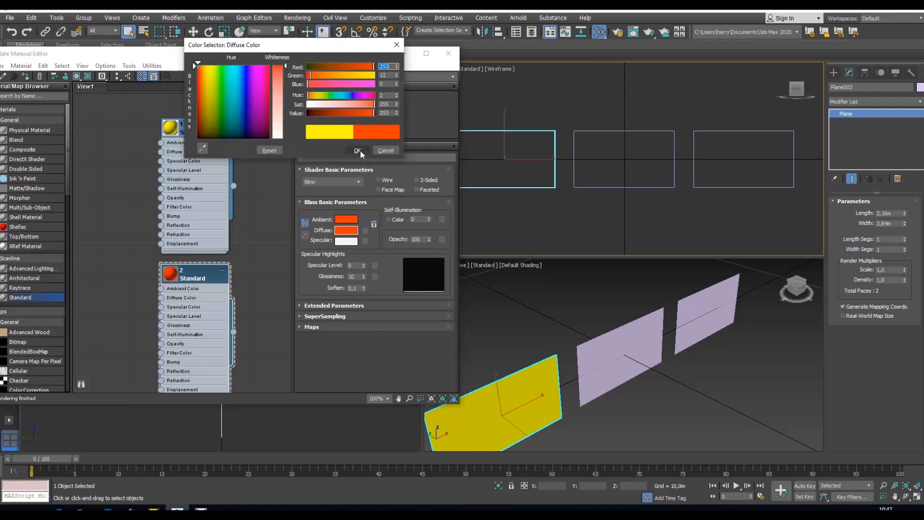
left_click(357, 150)
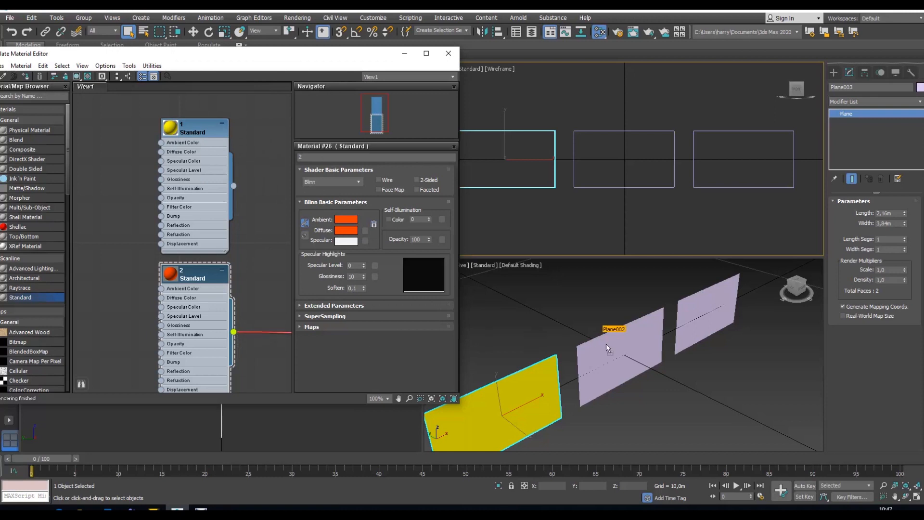
left_click_drag(606, 344, 607, 345)
Step: Duplicate material 2 below its node and name the copy 3
middle_click_drag(263, 294, 257, 163)
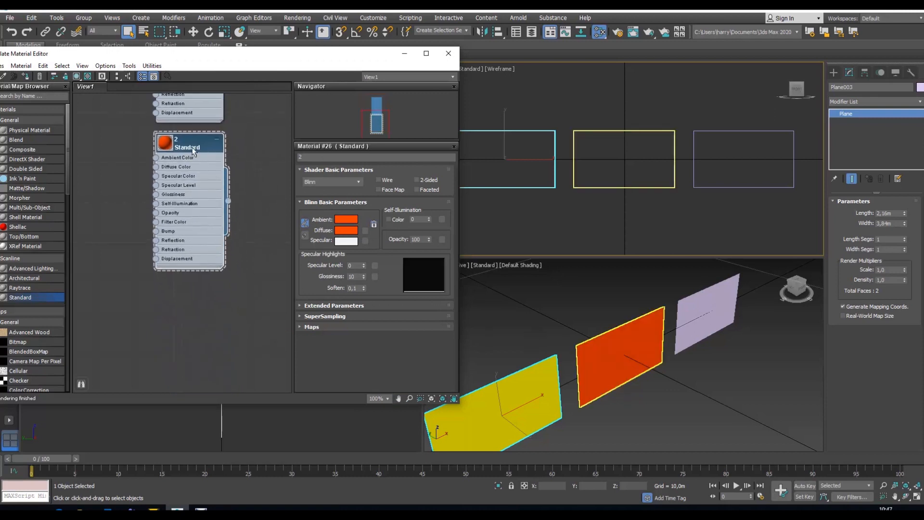
left_click_drag(193, 150, 193, 302, "shift")
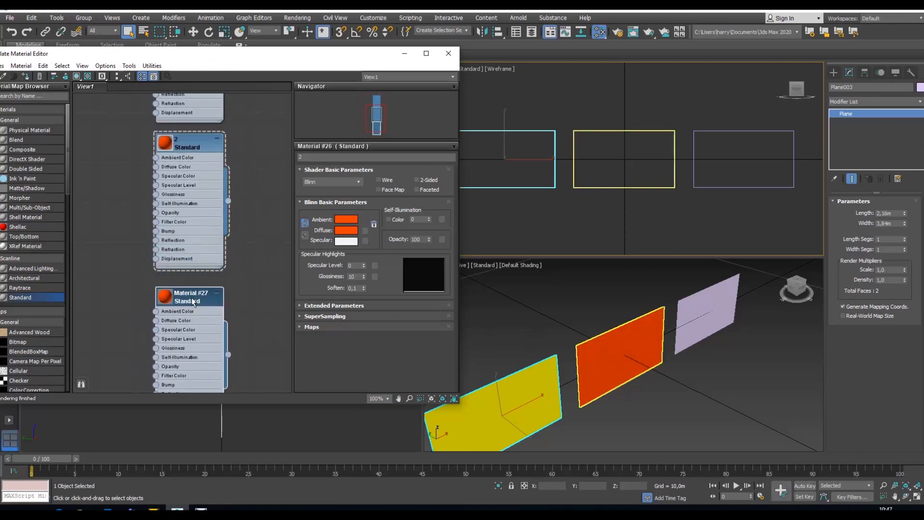
left_click(185, 307)
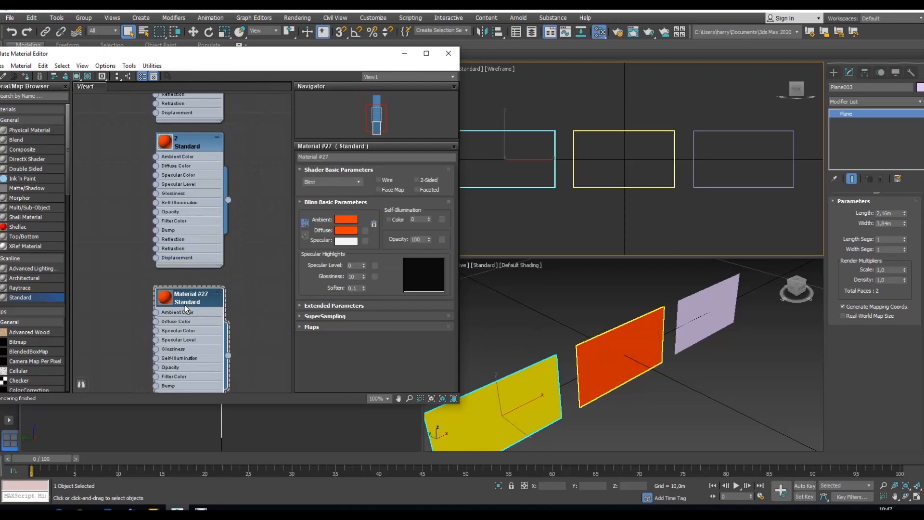
left_click(335, 158)
type("3")
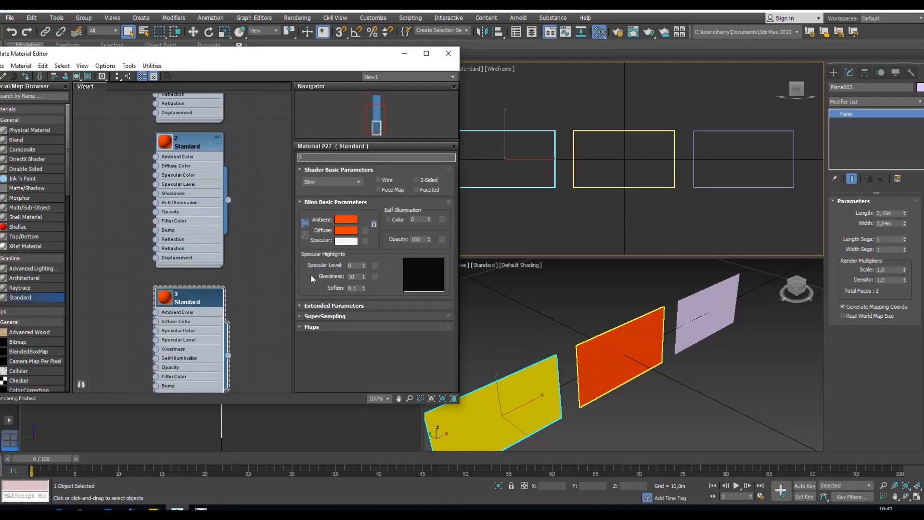
Step: Set material 3's diffuse colour to cyan, assign it to the rightmost plane and minimize the Slate Material Editor
left_click(348, 231)
mouse_move(234, 78)
left_mouse_down()
mouse_move(210, 67)
mouse_move(233, 66)
left_mouse_up()
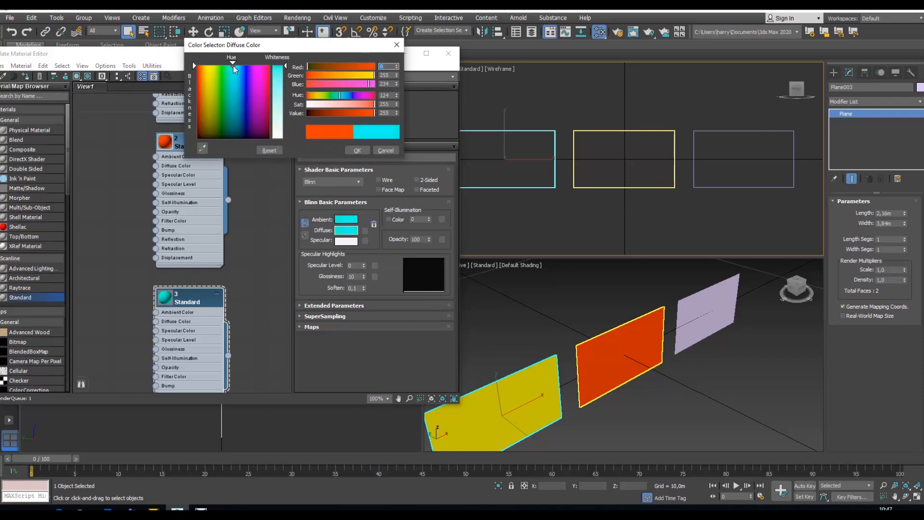
left_click(357, 150)
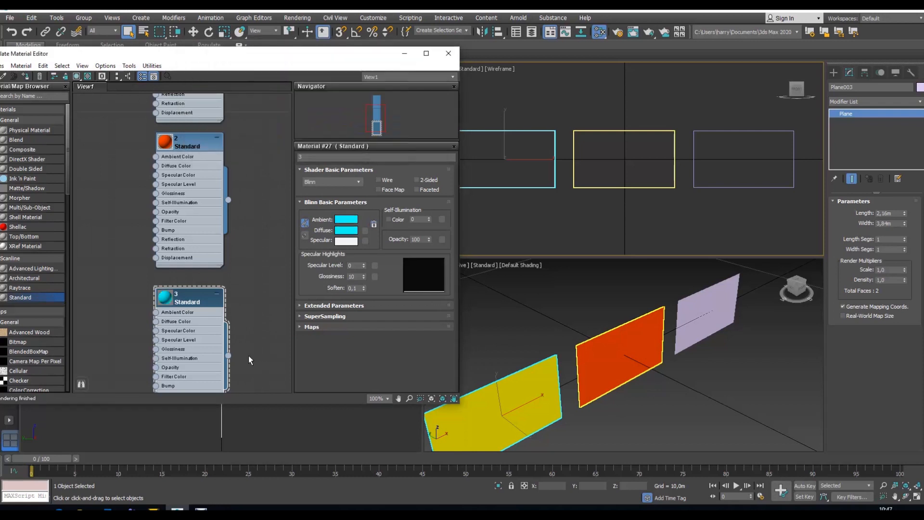
left_click_drag(228, 356, 694, 306)
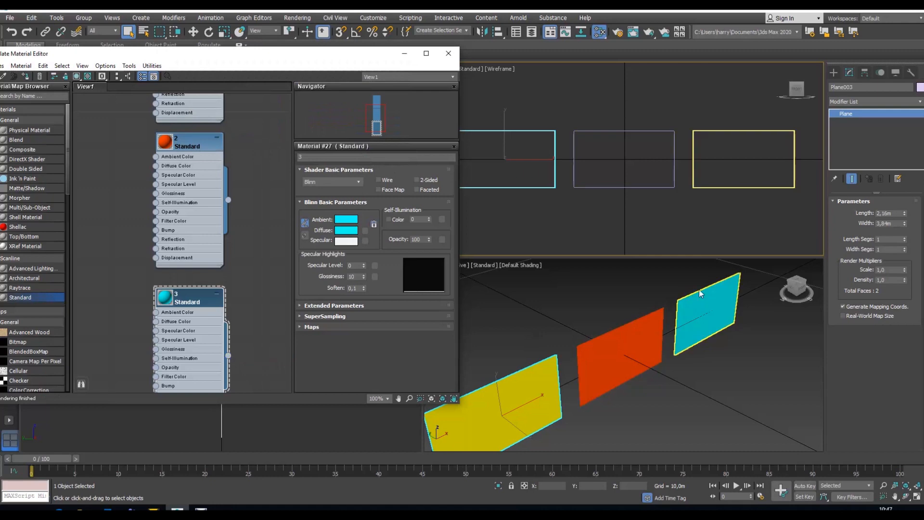
left_click(405, 54)
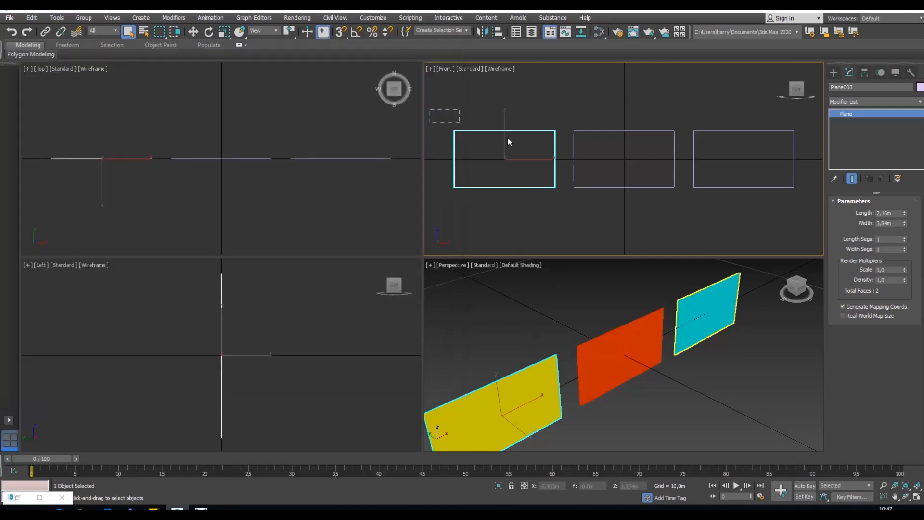
Step: Select all three planes and save the scene as sdf in the scenes folder, replacing the existing file
left_click_drag(508, 137, 792, 216)
left_click(10, 18)
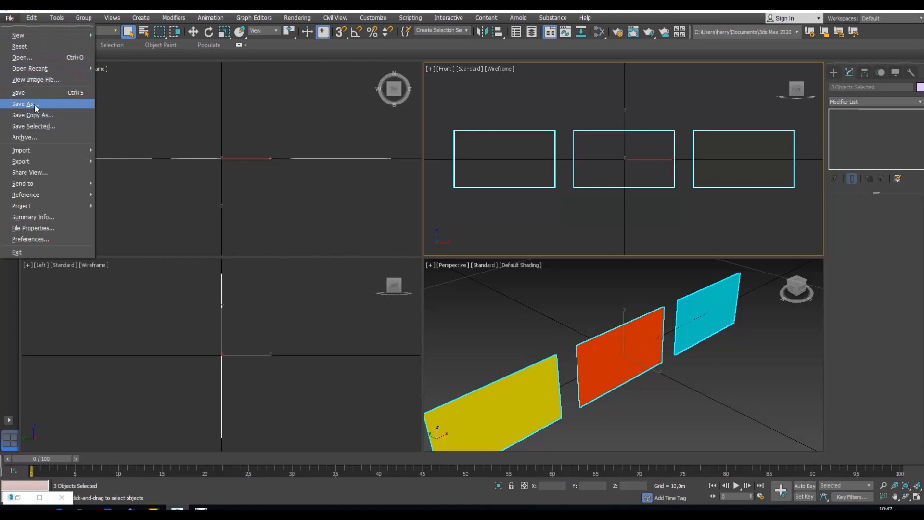
left_click(38, 91)
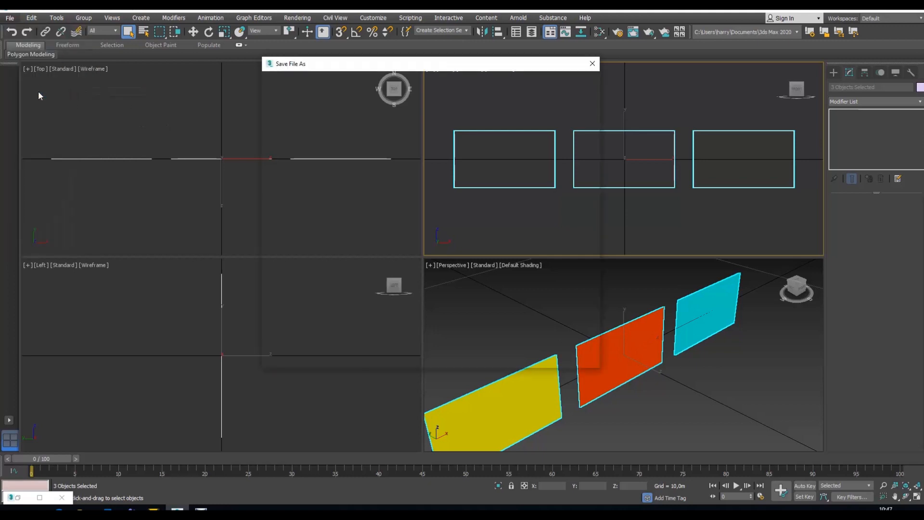
left_click(328, 149)
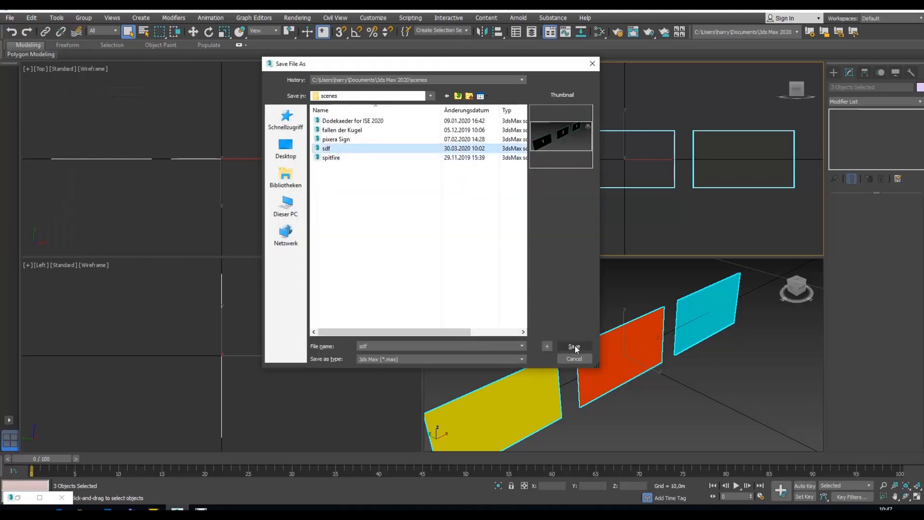
left_click(574, 347)
left_click(506, 291)
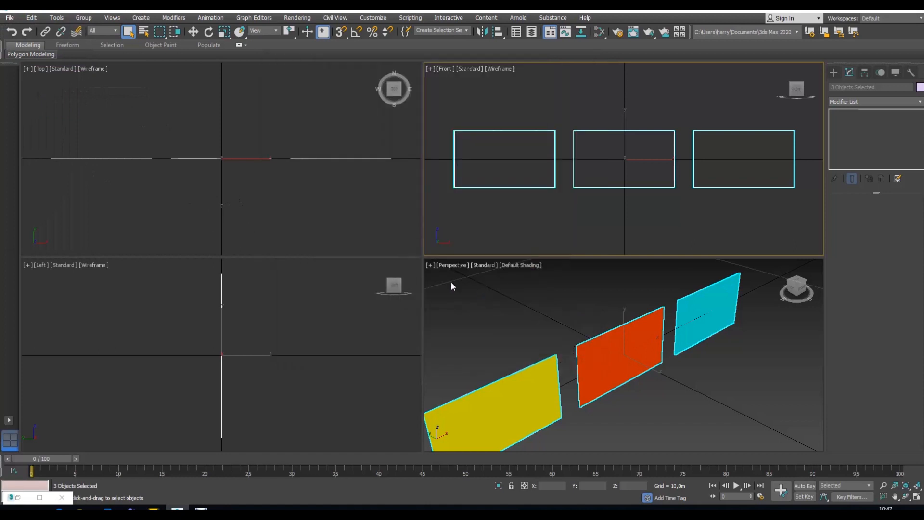
Step: Export the selected planes as FBX over Multi 2 in the Schulung folder, with Triangulate, Embed Media and automatic unit scaling enabled
left_click(10, 18)
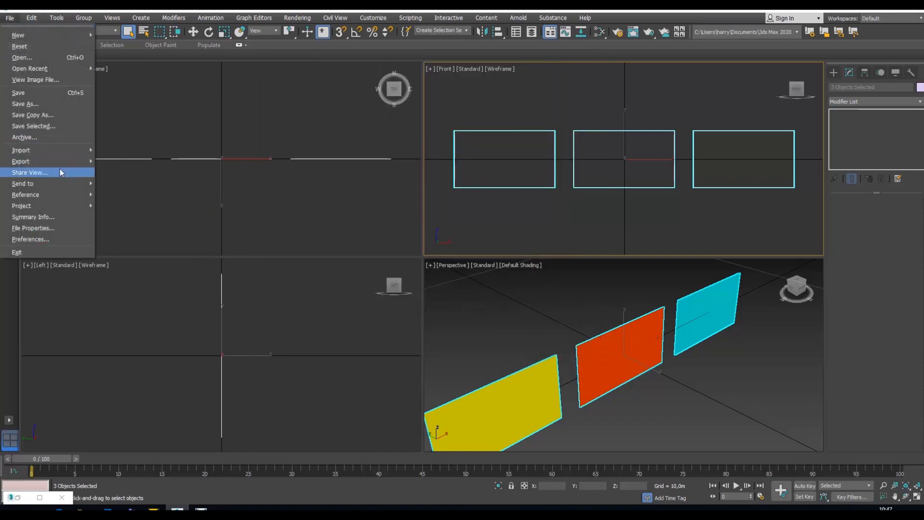
mouse_move(63, 161)
left_click(139, 172)
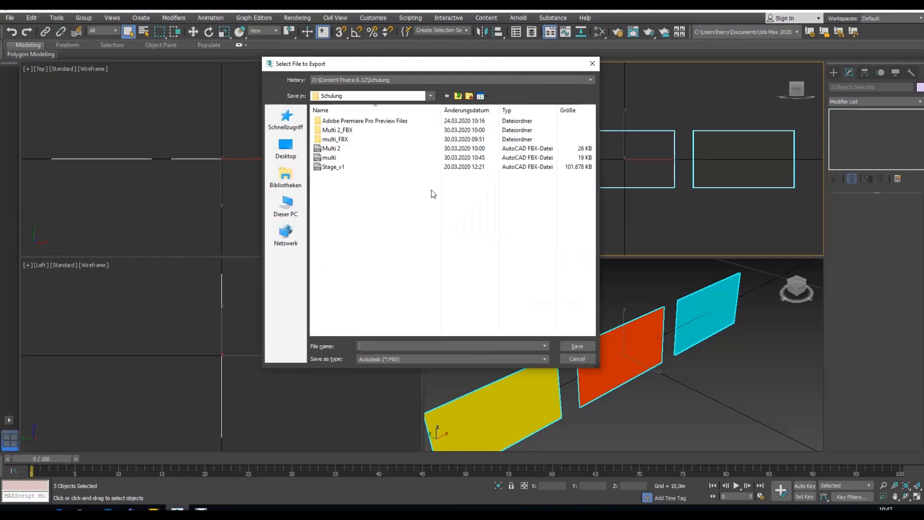
left_click(337, 149)
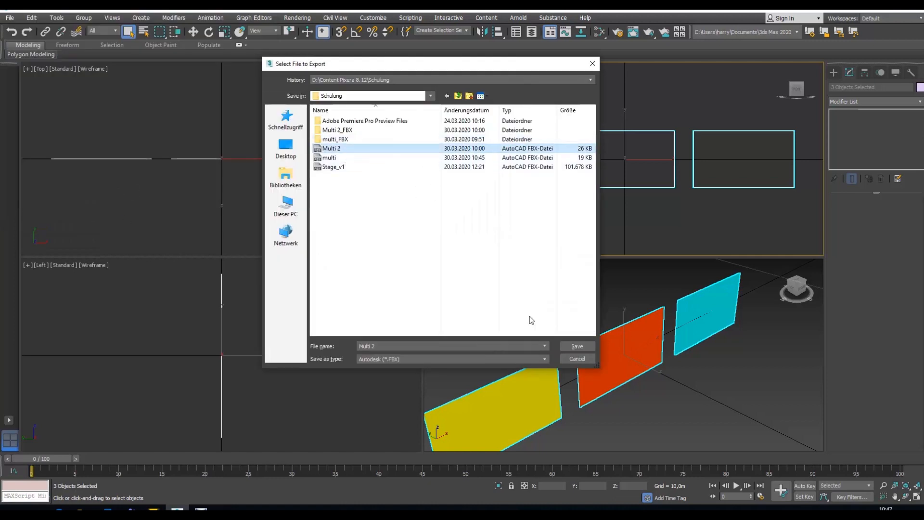
left_click(572, 345)
left_click(481, 293)
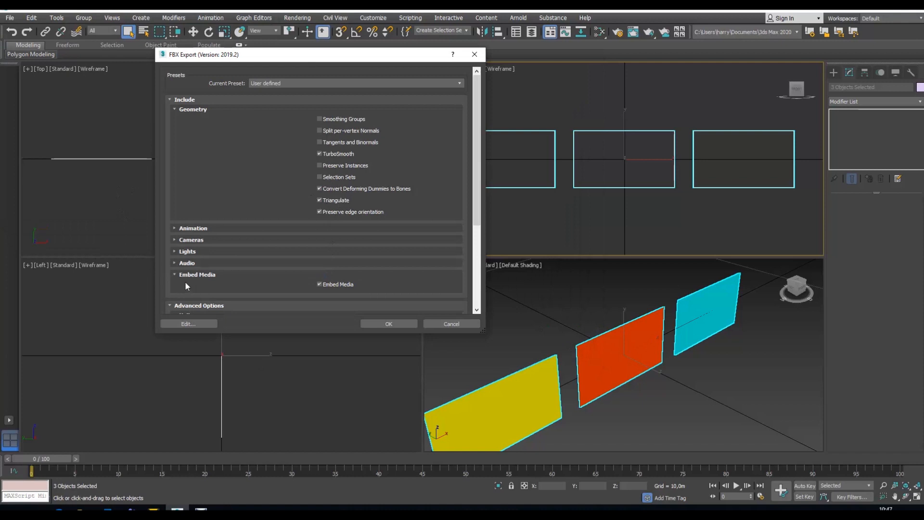
scroll(315, 251, "down", 2)
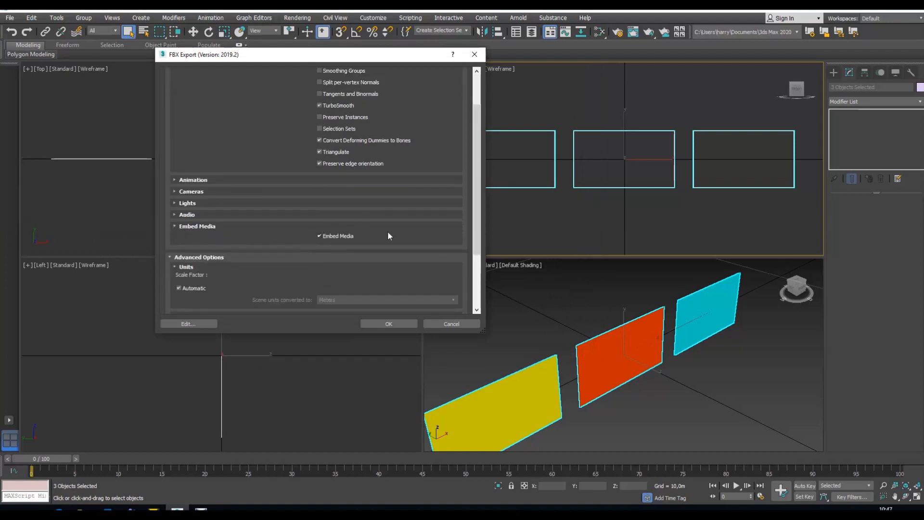
scroll(474, 169, "down", 3)
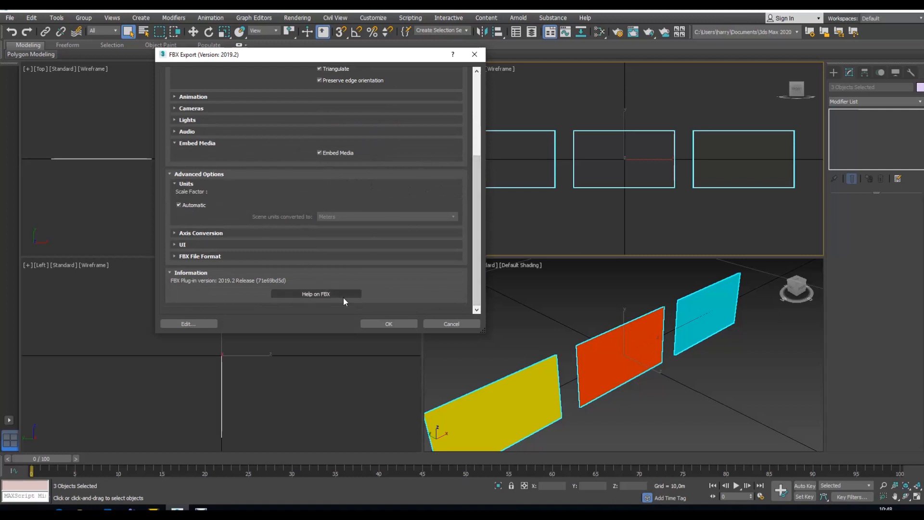
left_click(386, 324)
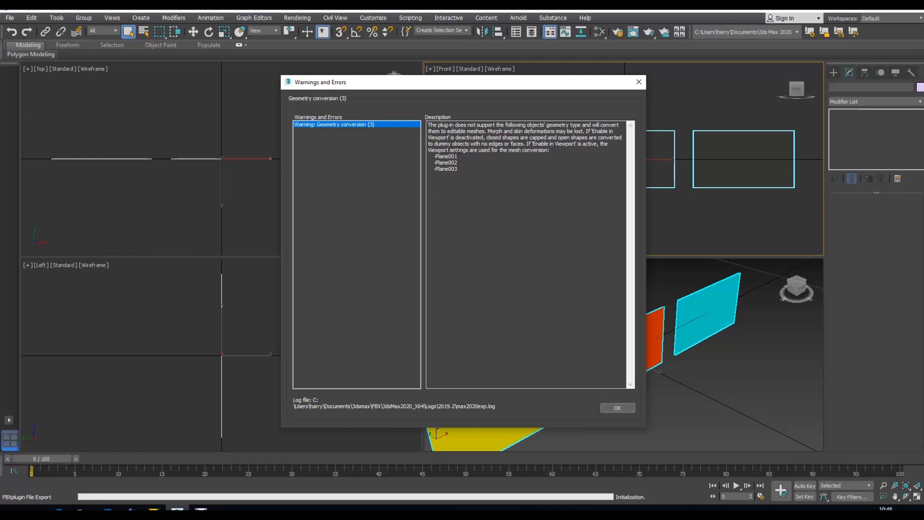
left_click(625, 407)
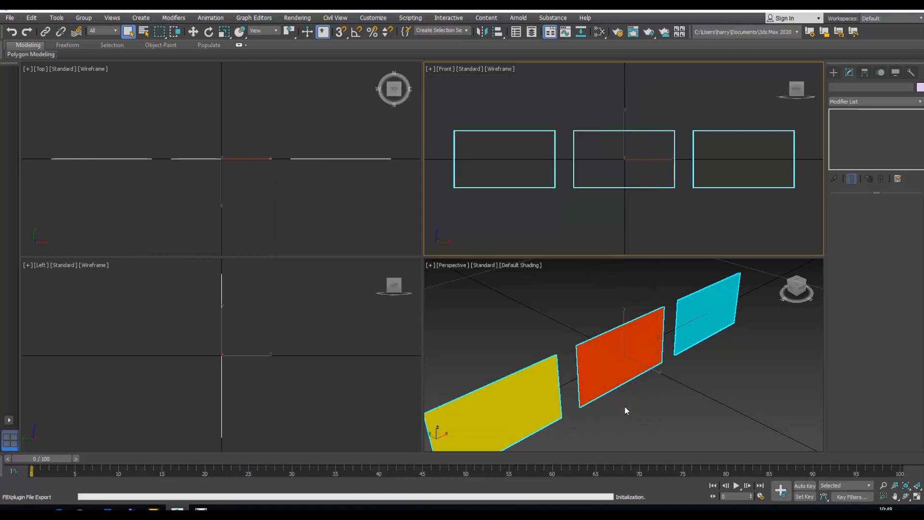
Step: Minimize the Slate Material Editor and convert the three selected planes to Editable Mesh
key("m")
left_click(404, 54)
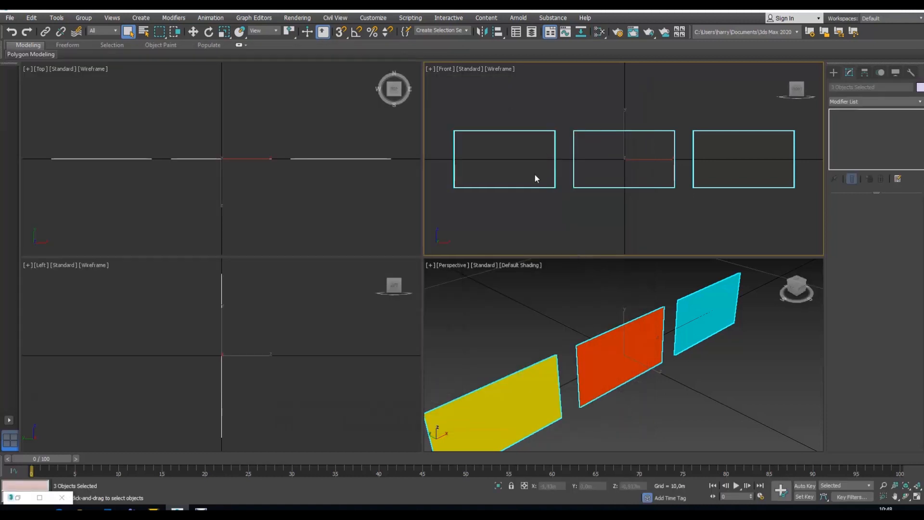
right_click(530, 186)
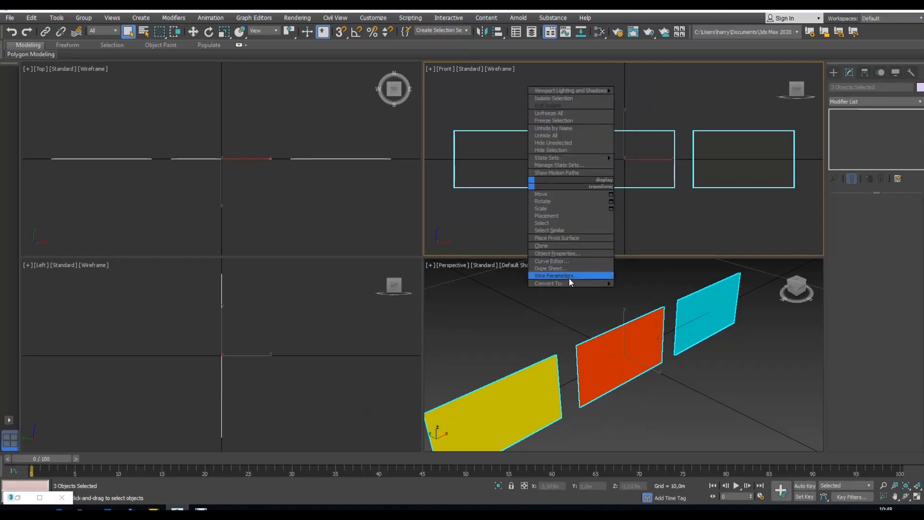
mouse_move(569, 282)
left_click(655, 285)
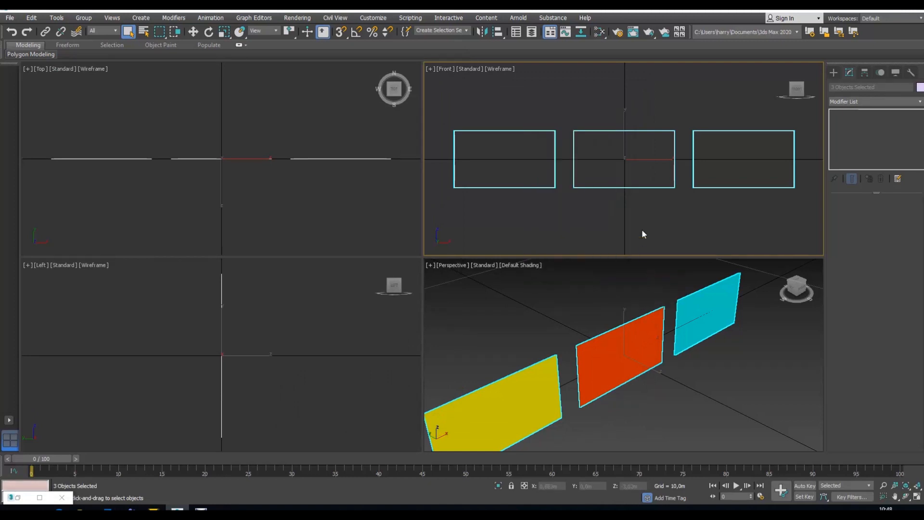
Step: Convert the middle plane and the rightmost plane individually to Editable Mesh
left_click(629, 188)
right_click(627, 186)
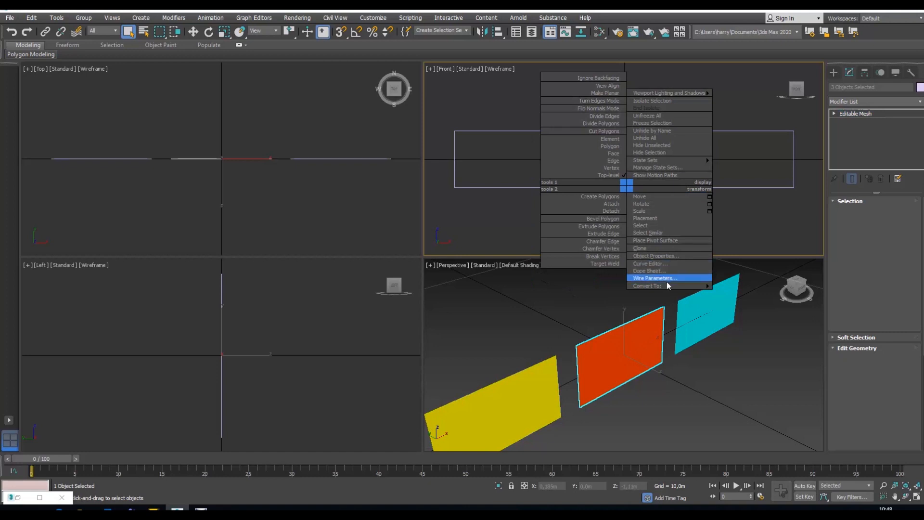
mouse_move(681, 285)
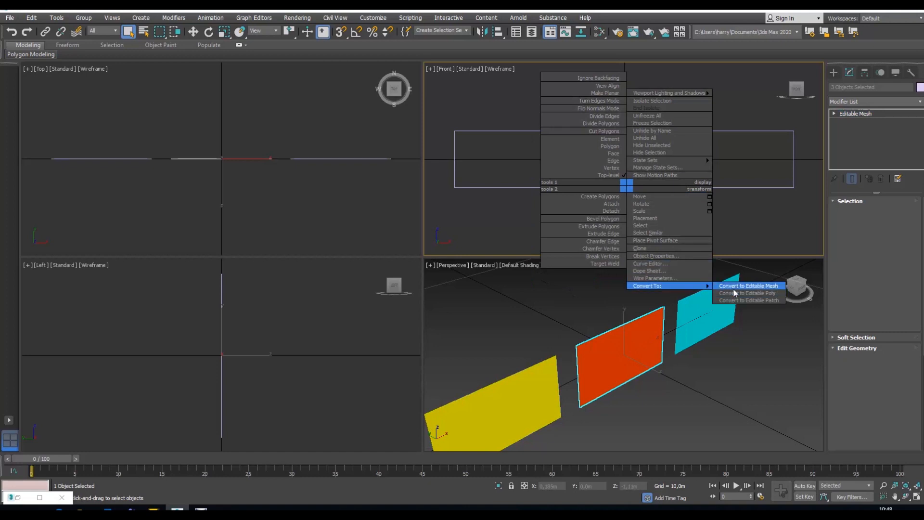
left_click(735, 292)
left_click(731, 186)
right_click(730, 186)
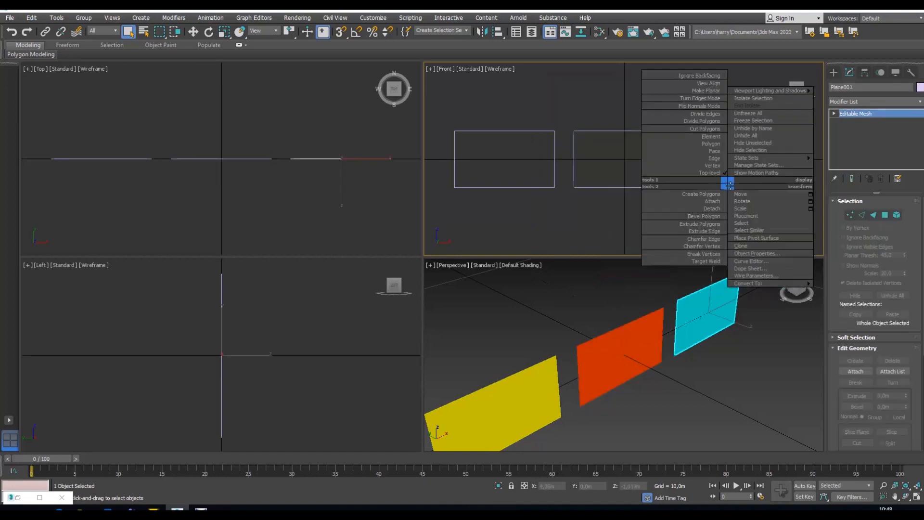
mouse_move(759, 284)
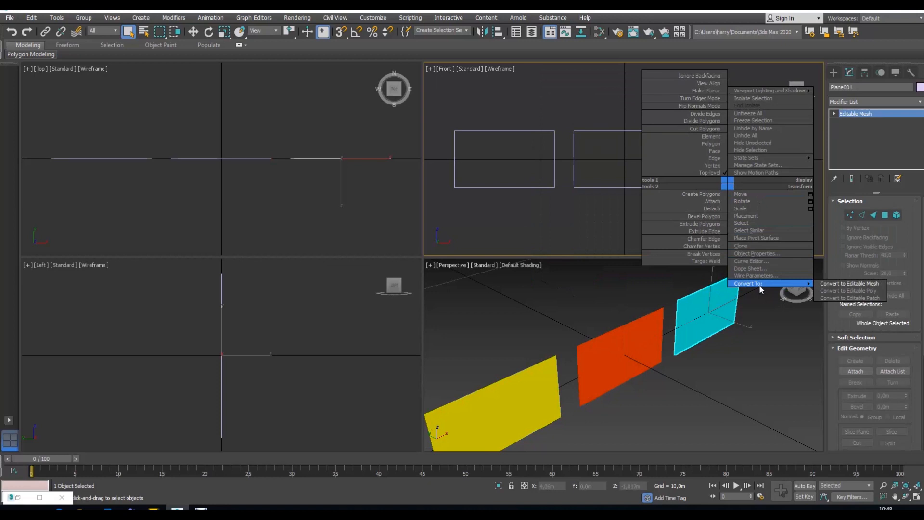
left_click(839, 291)
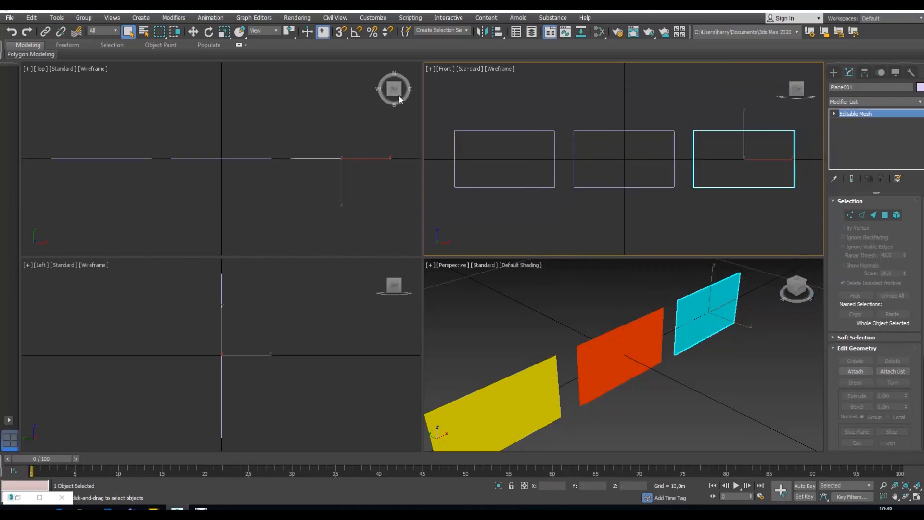
Step: Export the whole scene as FBX, replacing Multi 2 in the Schulung folder and keeping the current export options
left_click(10, 18)
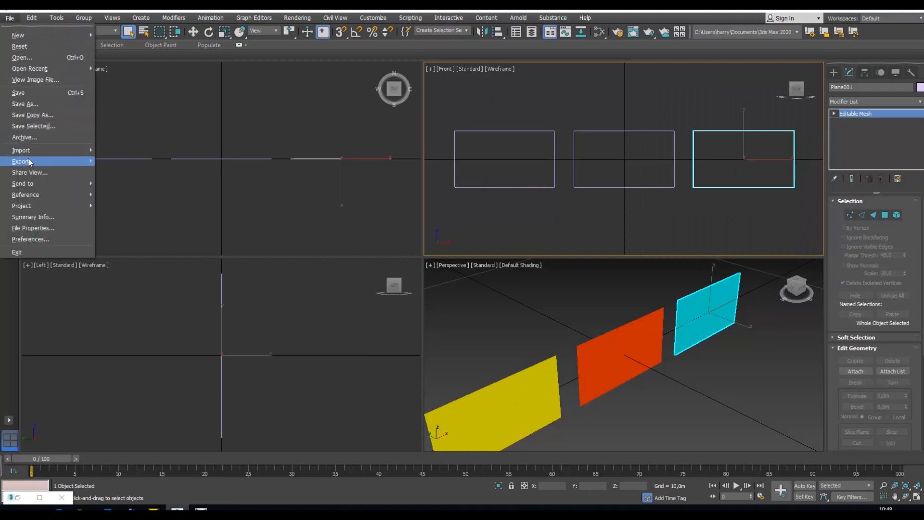
mouse_move(44, 161)
left_click(125, 159)
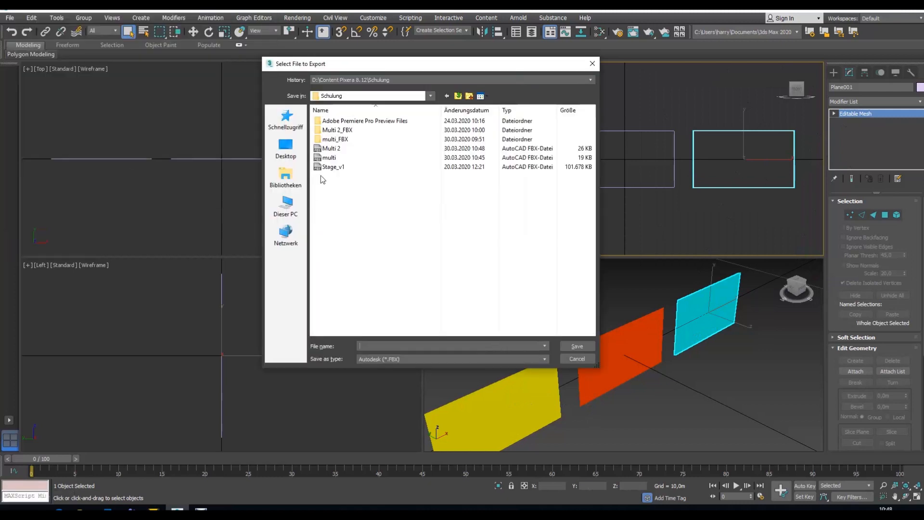
left_click(333, 148)
left_click(588, 350)
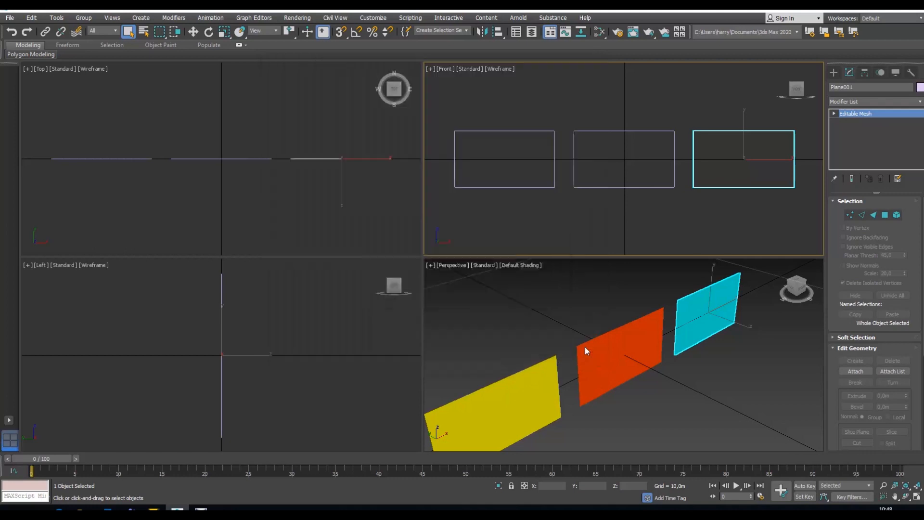
left_click(496, 294)
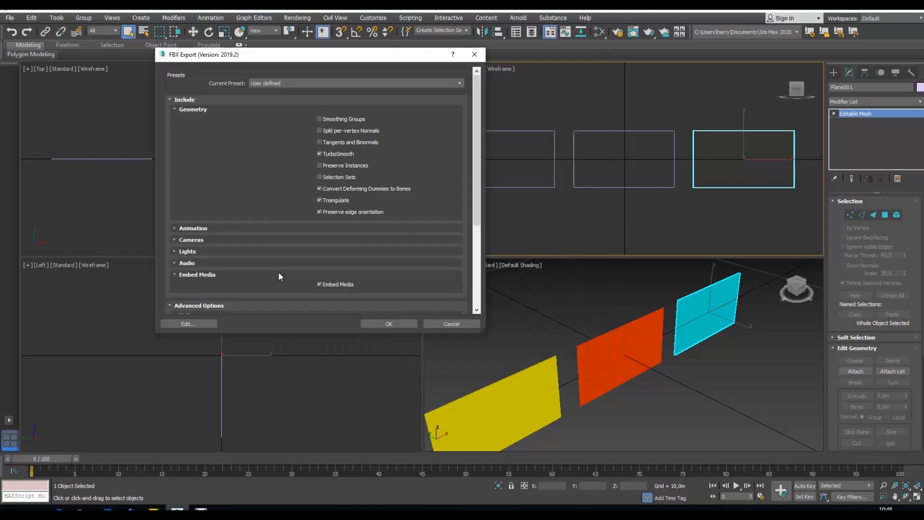
left_click(388, 323)
Step: Switch to Pixera and import the Multi 2 FBX file into the Custom screens of the library
key("m")
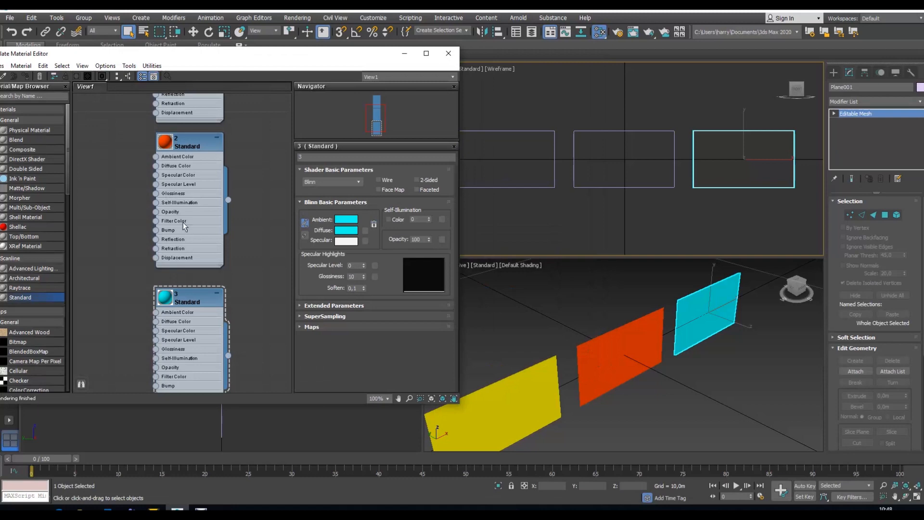
mouse_move(201, 512)
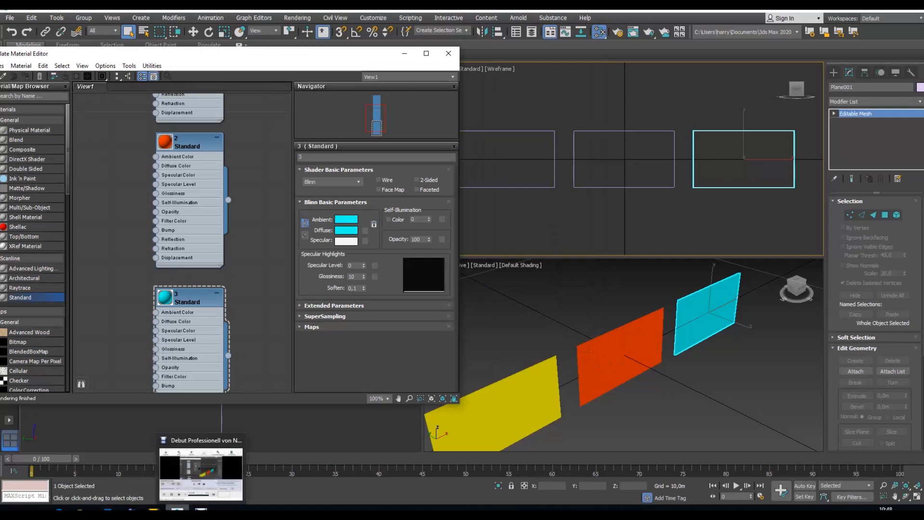
left_click(154, 510)
left_click(51, 248)
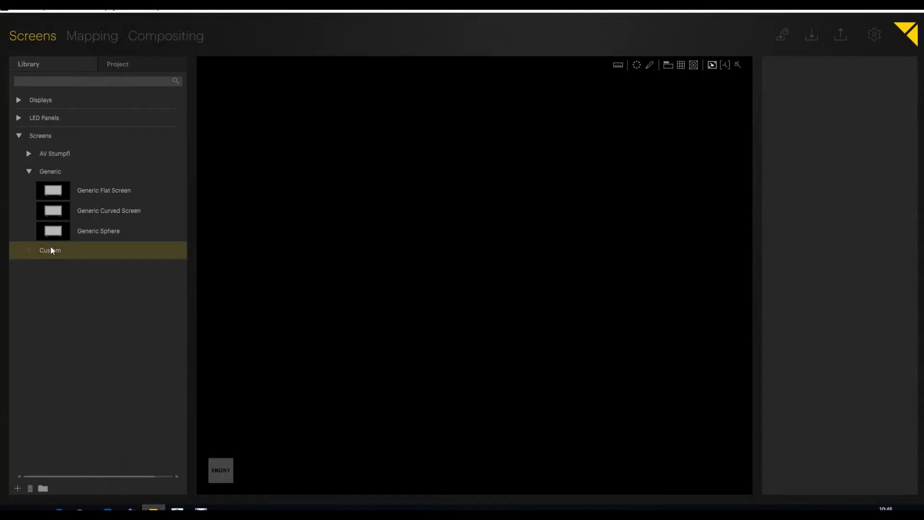
left_click(18, 488)
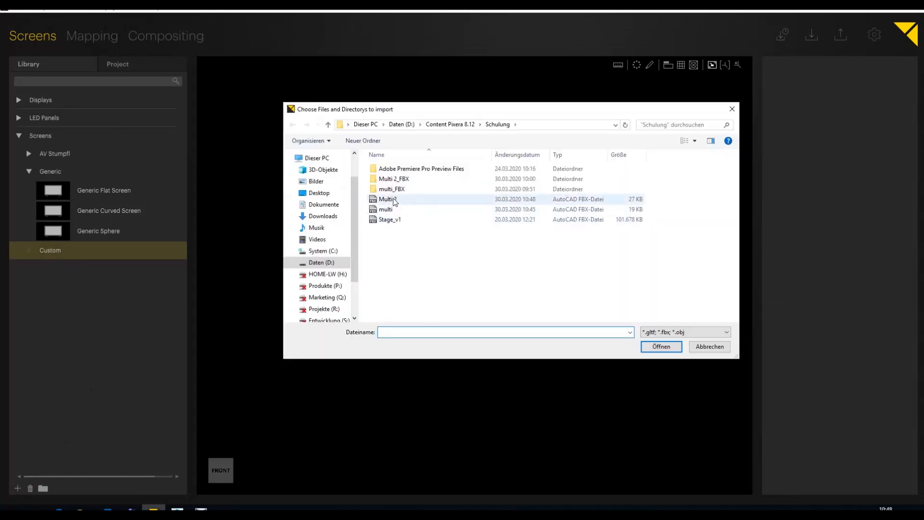
left_click(387, 199)
left_click(661, 347)
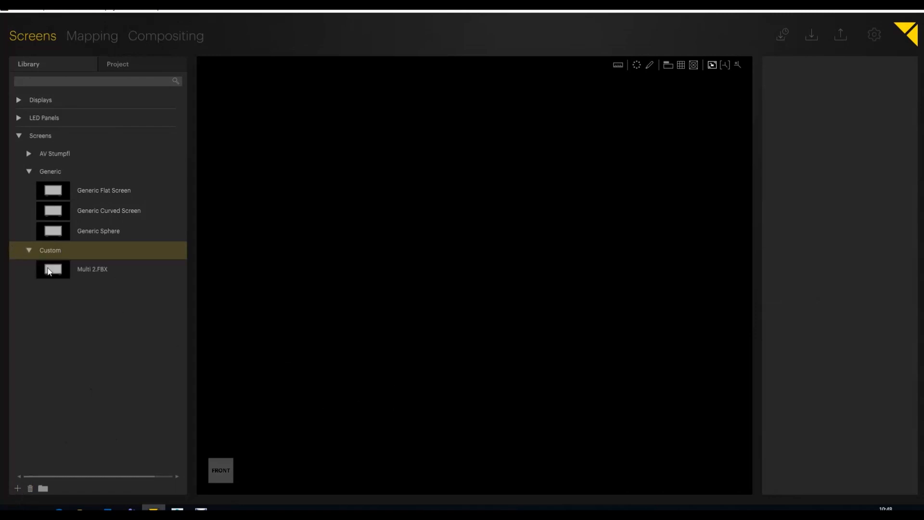
Step: Place Multi 2.FBX in the workspace and select its yellow, red and cyan screens one by one
left_click_drag(48, 267, 493, 251)
left_click(466, 282)
left_click(376, 258)
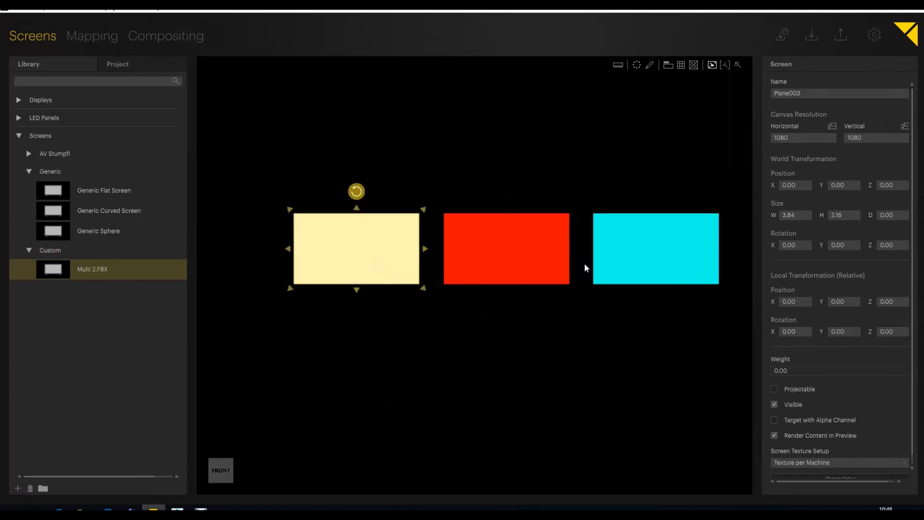
left_click(599, 268)
left_click(521, 268)
left_click(351, 272)
left_click(554, 278)
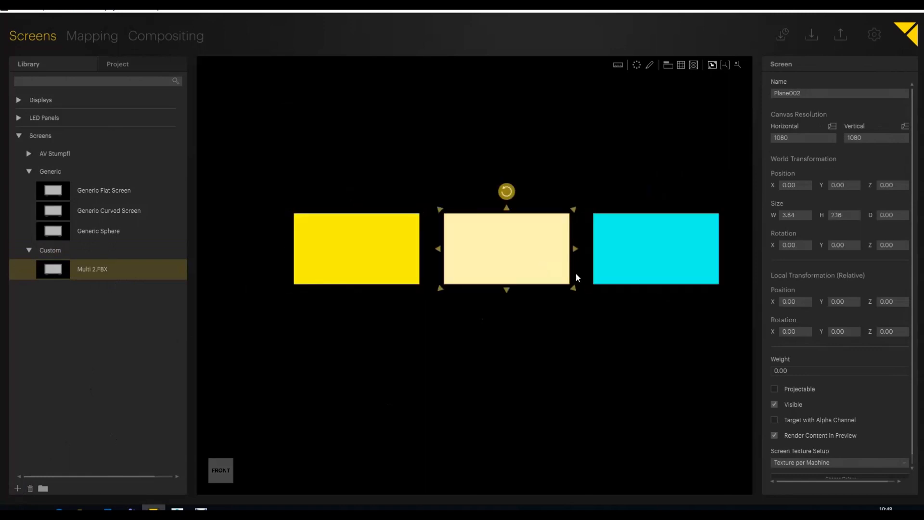
left_click(600, 275)
left_click(346, 277)
Step: Move the red screen above the others, the yellow screen to about X -0.16, Y -0.61 and the cyan one to about X -0.64, Y -0.34
left_click_drag(487, 269, 507, 195)
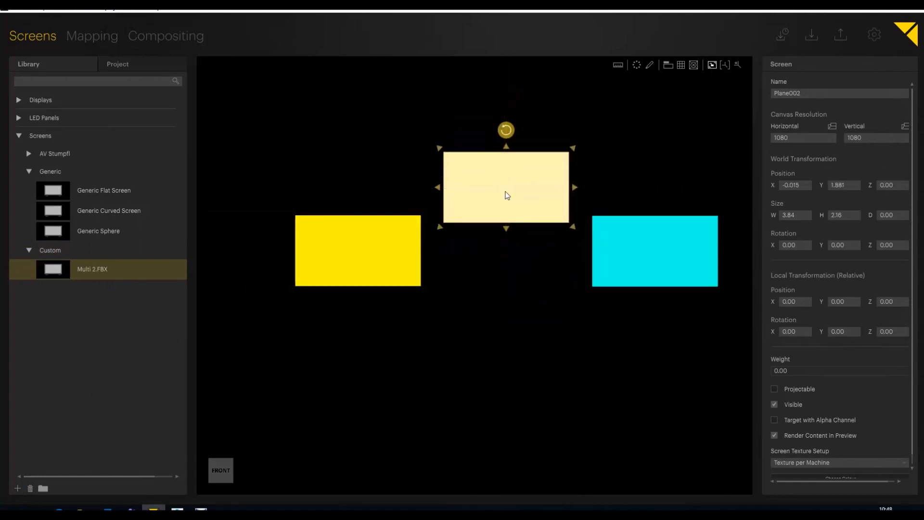
mouse_move(679, 251)
left_mouse_down()
mouse_move(659, 266)
mouse_move(665, 261)
left_mouse_up()
left_click(417, 276)
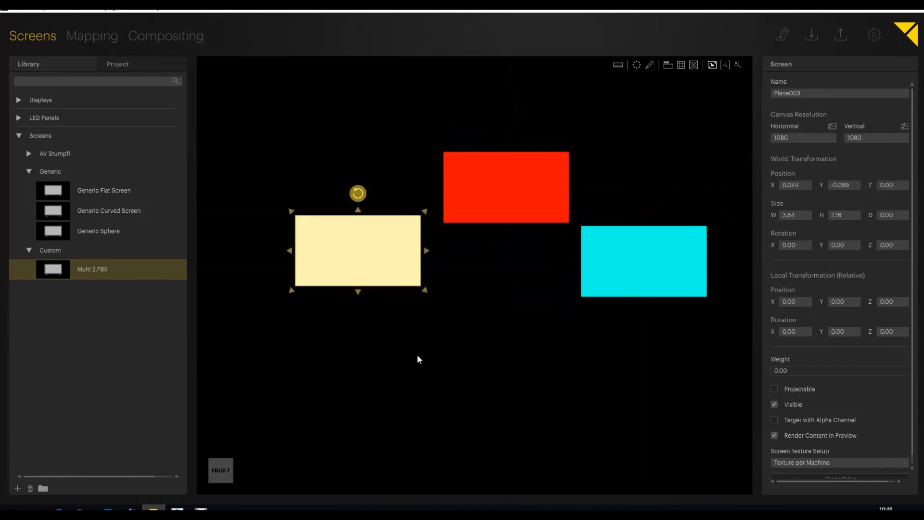
left_click_drag(380, 251, 374, 269)
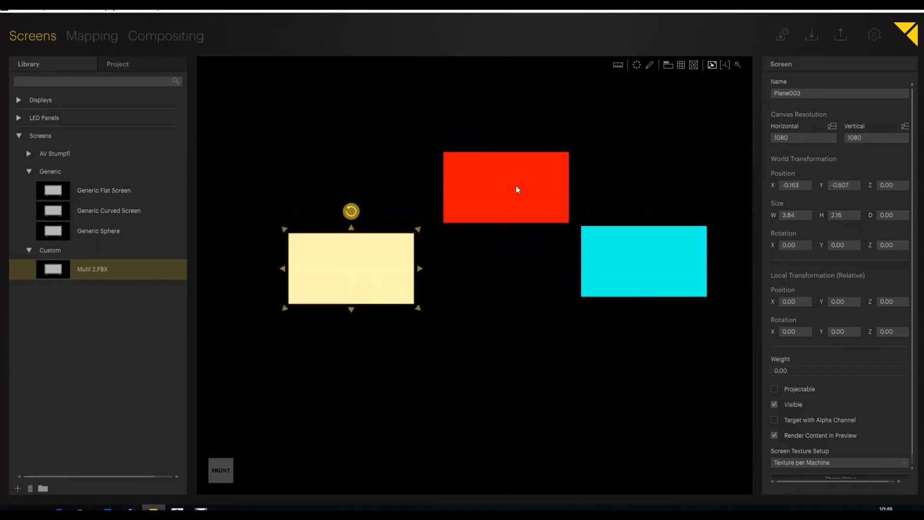
left_click_drag(516, 183, 505, 175)
left_click_drag(646, 262, 637, 260)
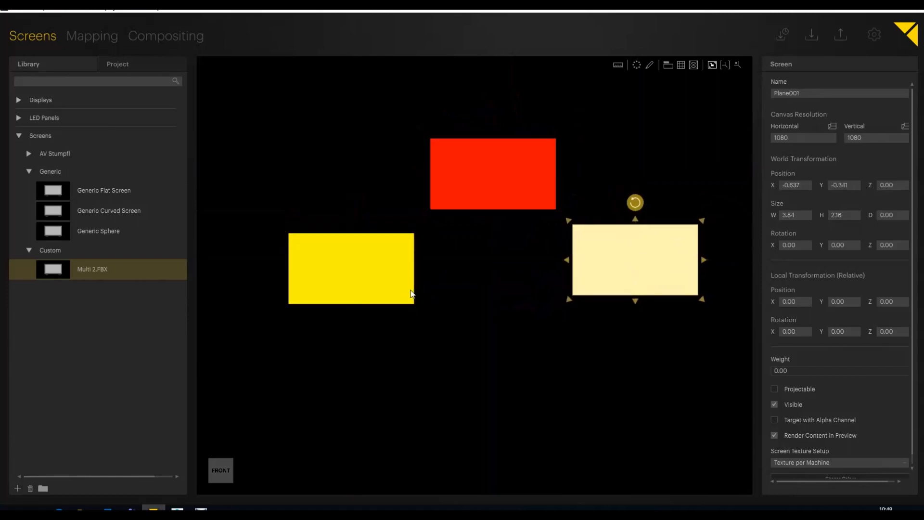
Step: Move the yellow screen slightly up and inward, and the cyan screen to about X -0.74, Y -0.49
left_click_drag(388, 280, 398, 273)
left_click_drag(667, 283, 664, 288)
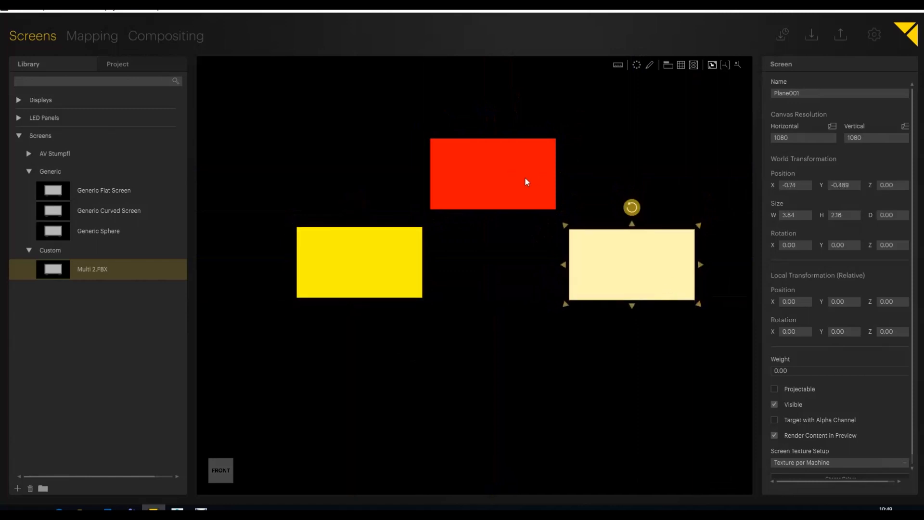
Step: Set the horizontal canvas resolution of all three screens together to 1920
left_click(794, 140)
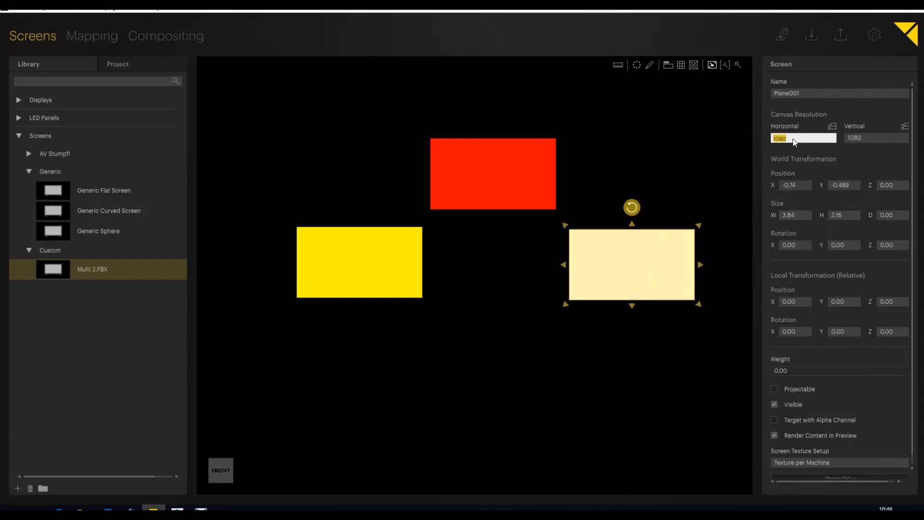
left_click(503, 258)
left_click_drag(281, 89, 696, 336)
left_click(824, 142)
type("1")
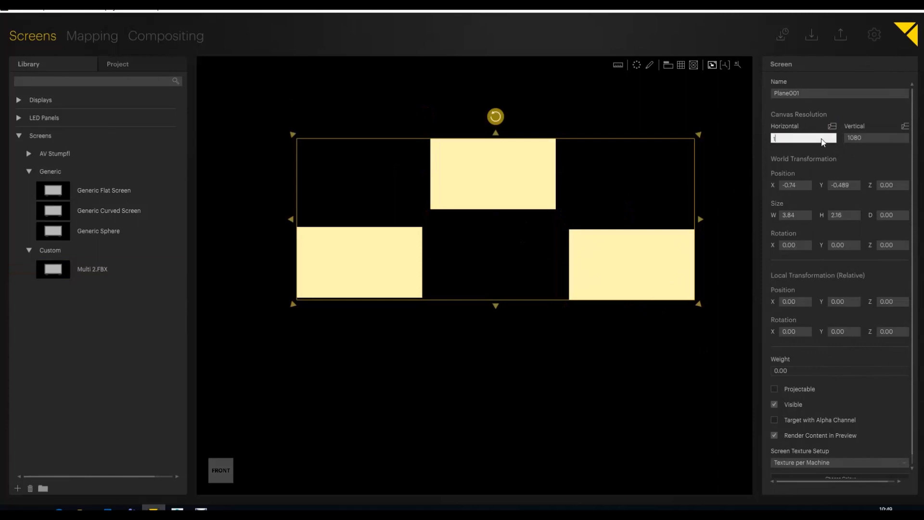
type("920")
key("Return")
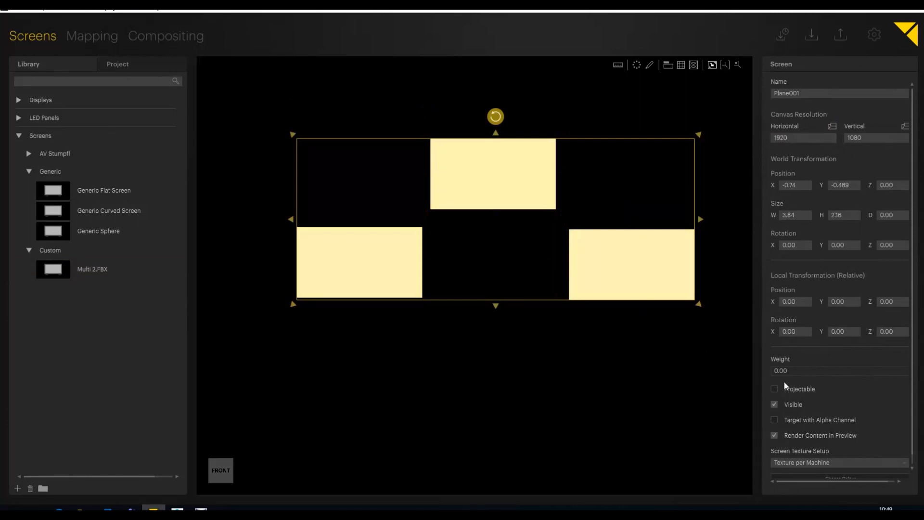
left_click(632, 402)
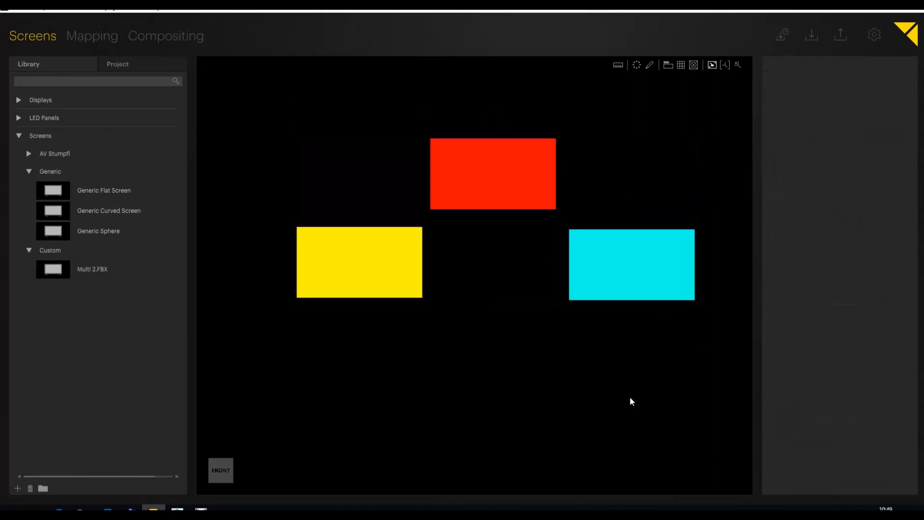
Step: In Compositing, place orange_HD_h264.mp4 on the lower left screen, sucher_HD_h264.mp4 on the upper one and tunnel_HD_hap.mov on the lower right one
left_click(152, 42)
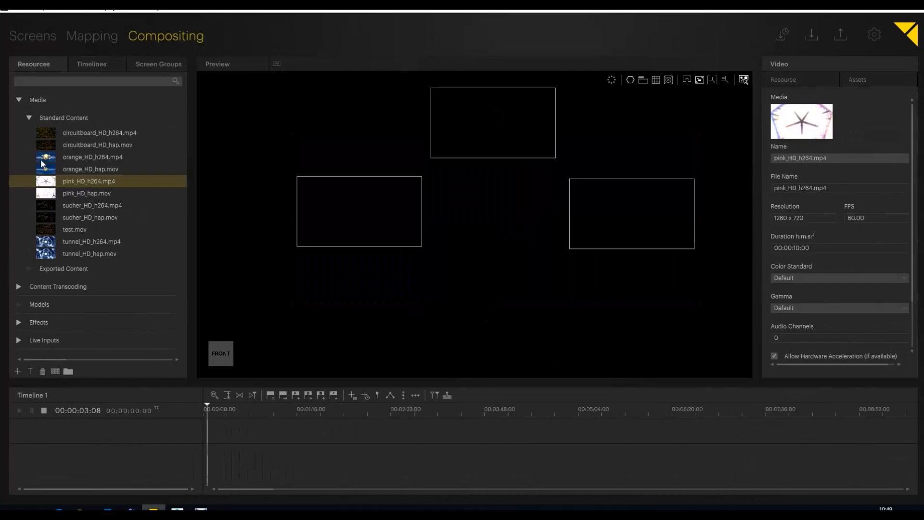
left_click_drag(43, 158, 310, 218)
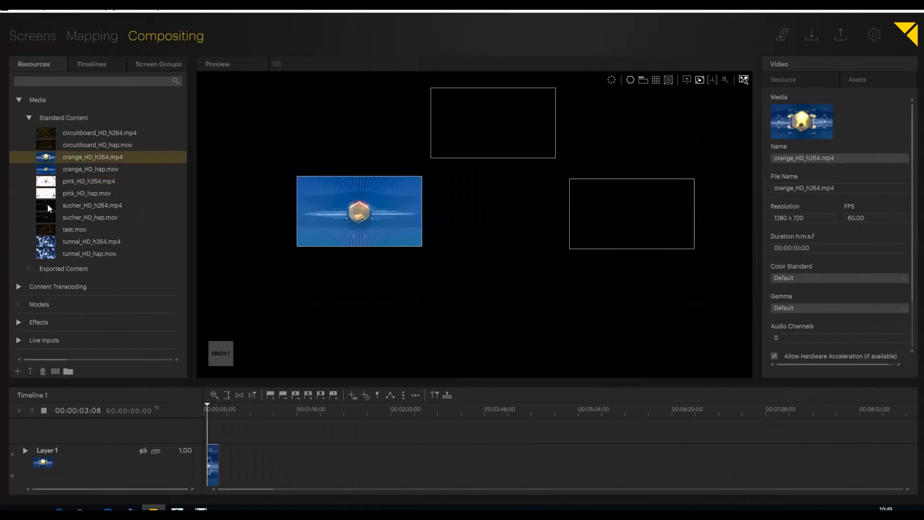
left_click_drag(47, 203, 501, 115)
left_click_drag(46, 254, 666, 205)
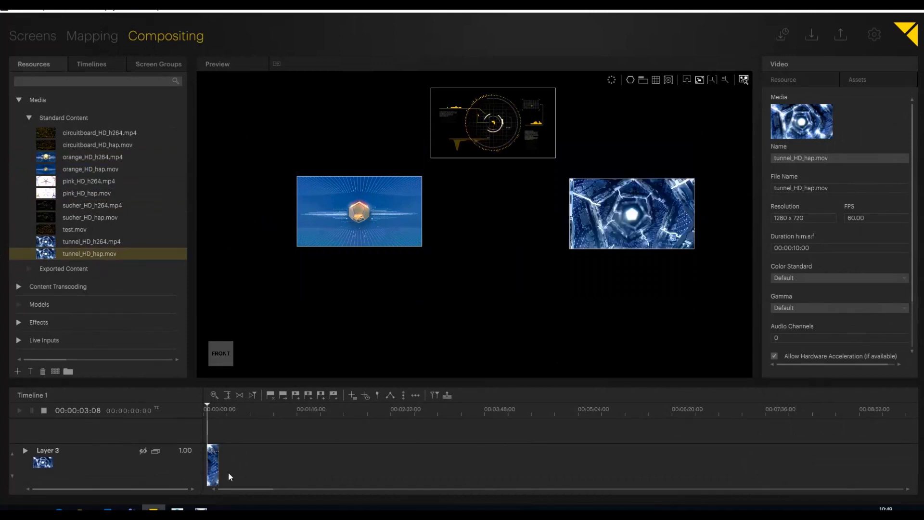
Step: Switch to 3ds Max and add a Bitmap map to the Diffuse Color of material 1
left_click(177, 509)
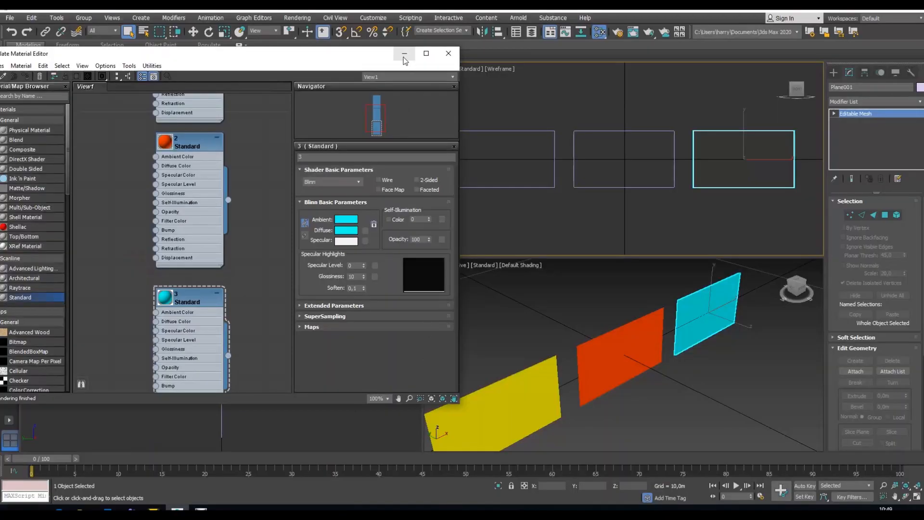
middle_click_drag(276, 180, 287, 336)
middle_click_drag(288, 248, 294, 225)
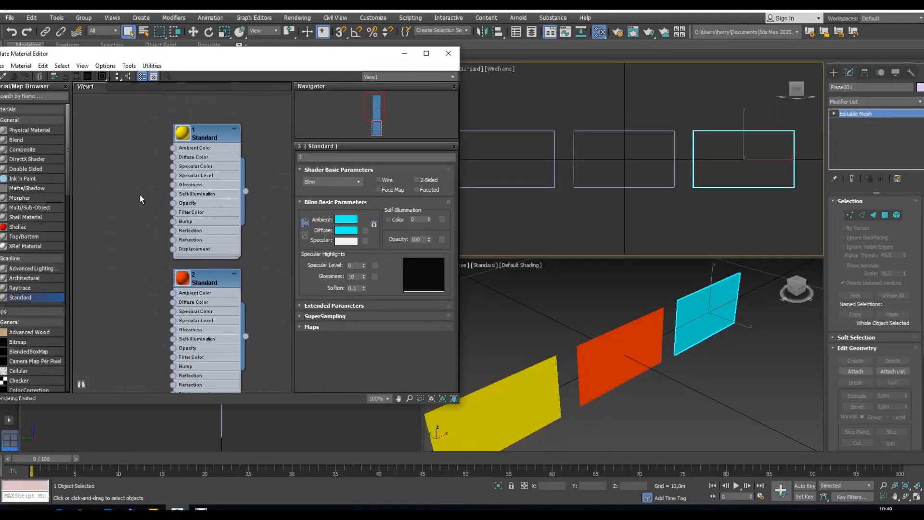
left_click_drag(173, 157, 101, 168)
left_click_drag(97, 165, 97, 165)
mouse_move(145, 170)
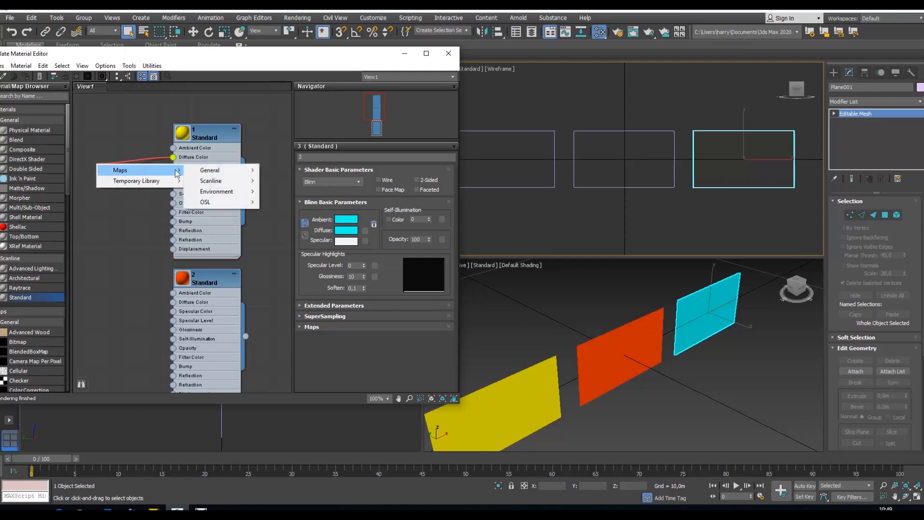
mouse_move(225, 172)
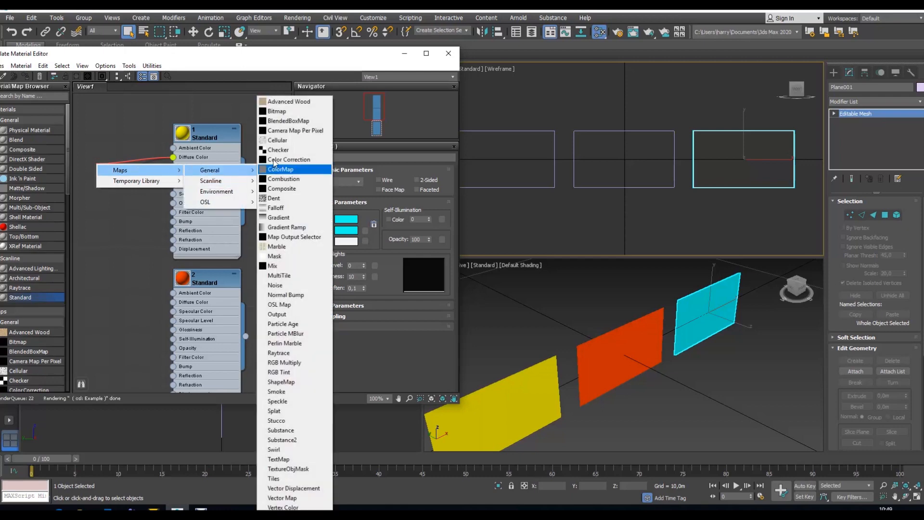
left_click(285, 111)
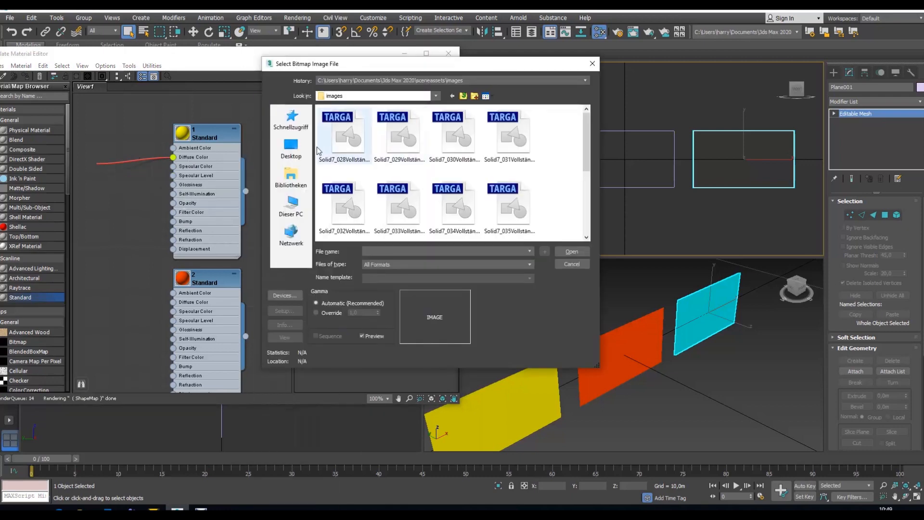
Step: Load image 1 from the Zahlen folder in D:\Content Pixera 8.12\Materiallien as the bitmap for material 1
left_click(296, 184)
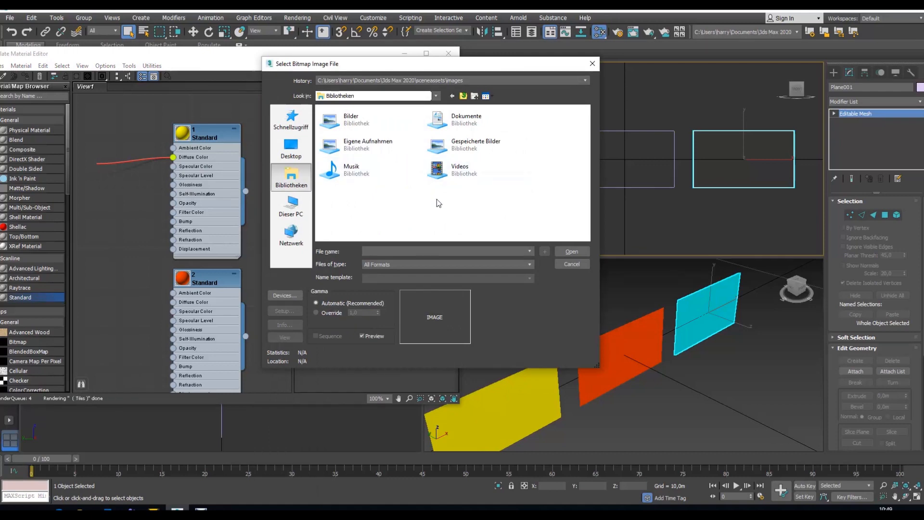
left_click(292, 206)
scroll(453, 130, "down", 3)
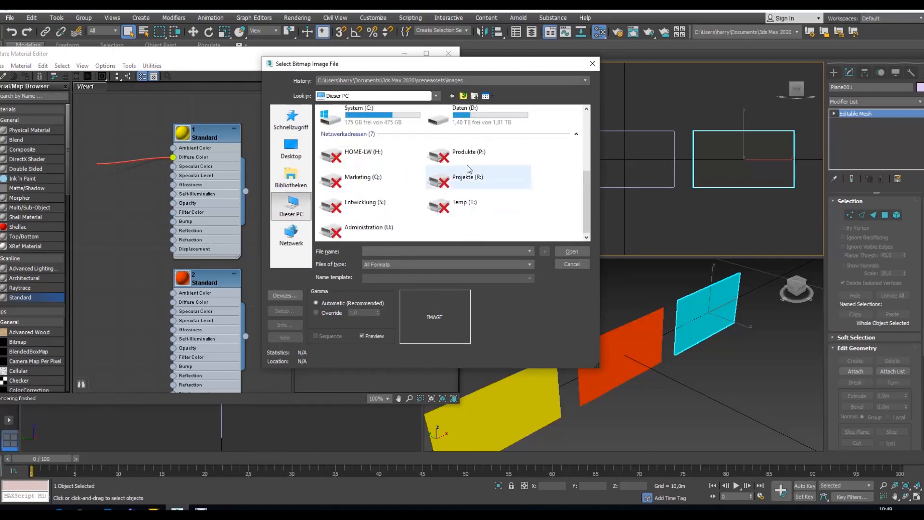
double_click(453, 123)
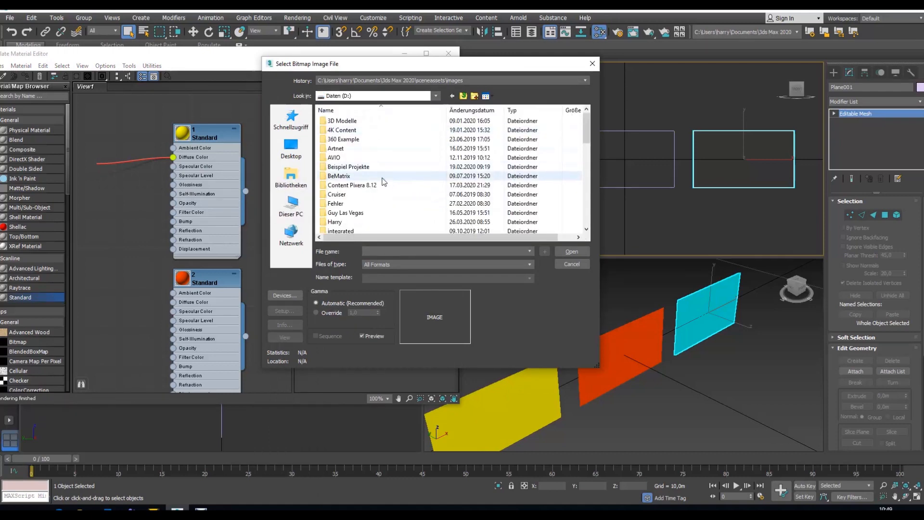
double_click(384, 186)
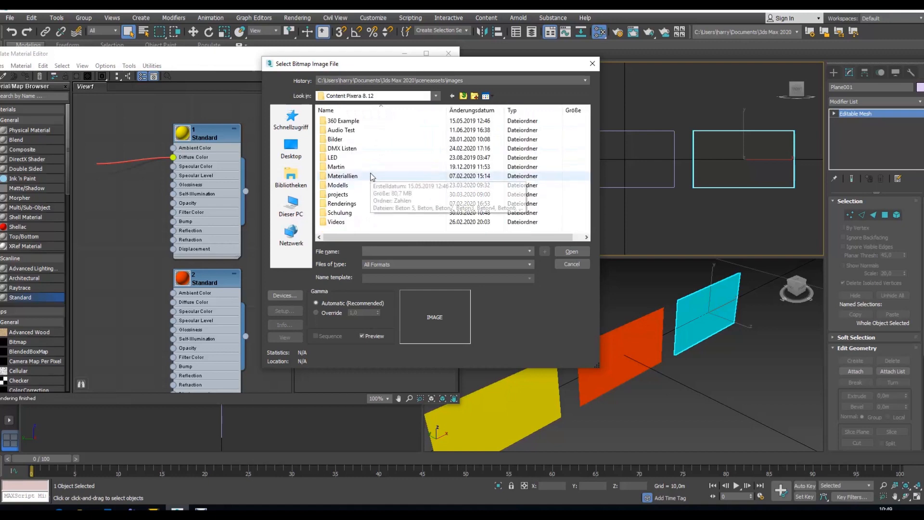
double_click(373, 177)
double_click(347, 138)
left_click(348, 138)
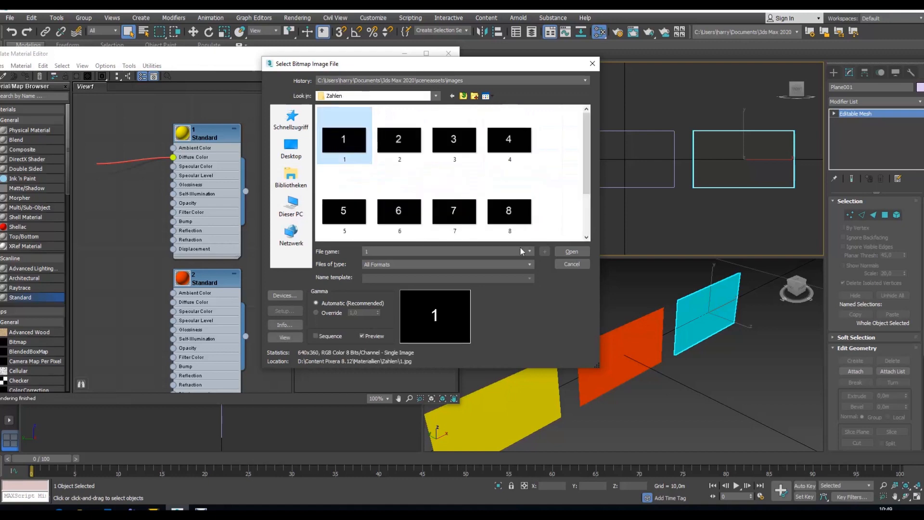
left_click(567, 254)
Step: Duplicate the bitmap node of material 1 and connect the copy to the Diffuse Color of material 2
middle_click_drag(95, 230, 245, 83)
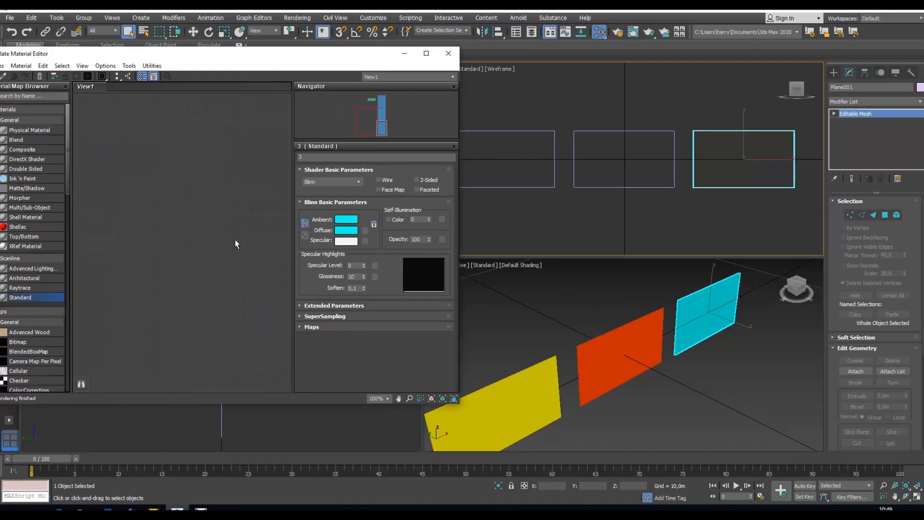
scroll(220, 264, "down", 4)
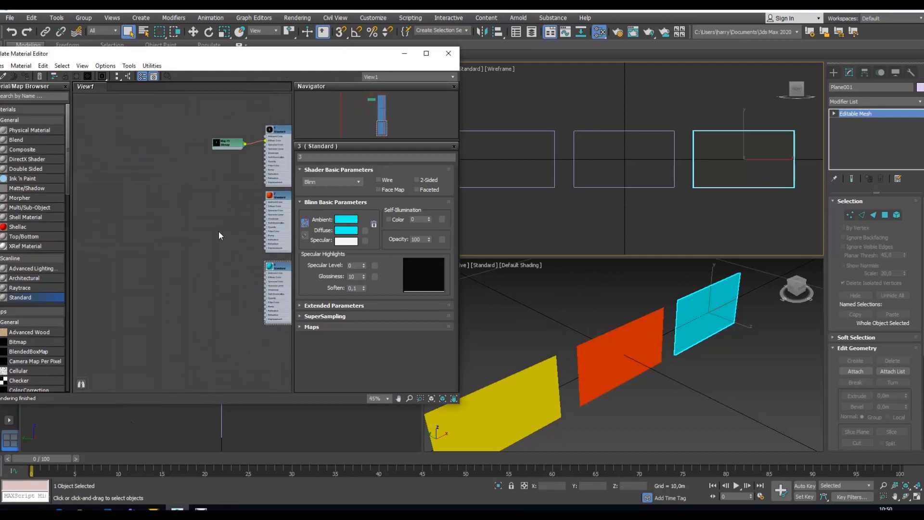
middle_click_drag(218, 231, 27, 320)
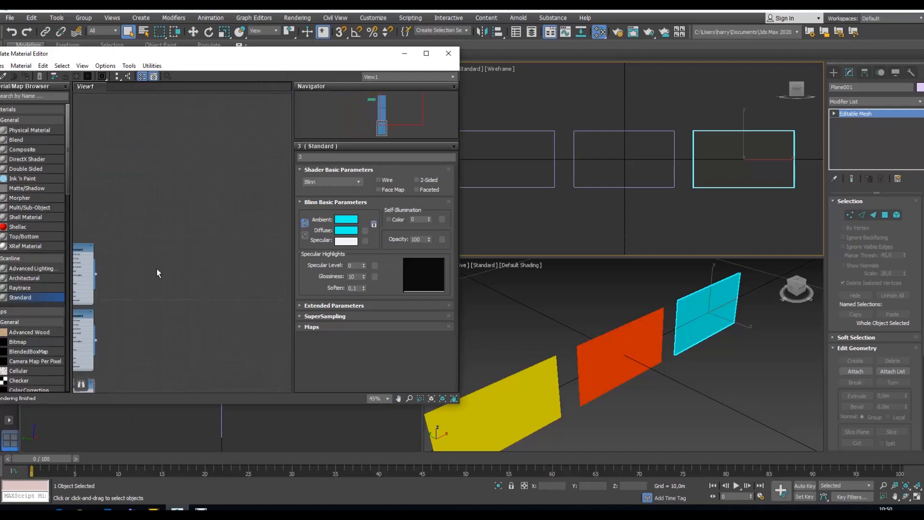
middle_click_drag(157, 270, 274, 191)
scroll(172, 200, "up", 3)
scroll(140, 211, "up", 3)
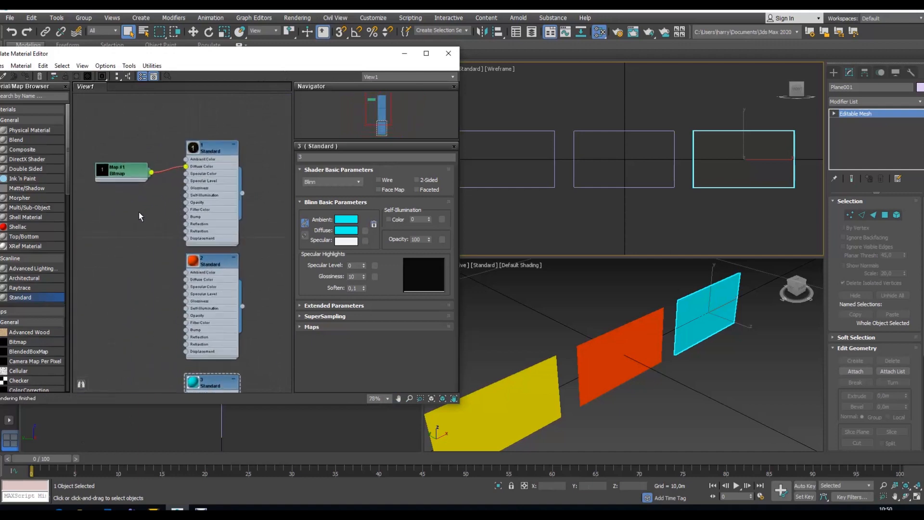
left_click(124, 165)
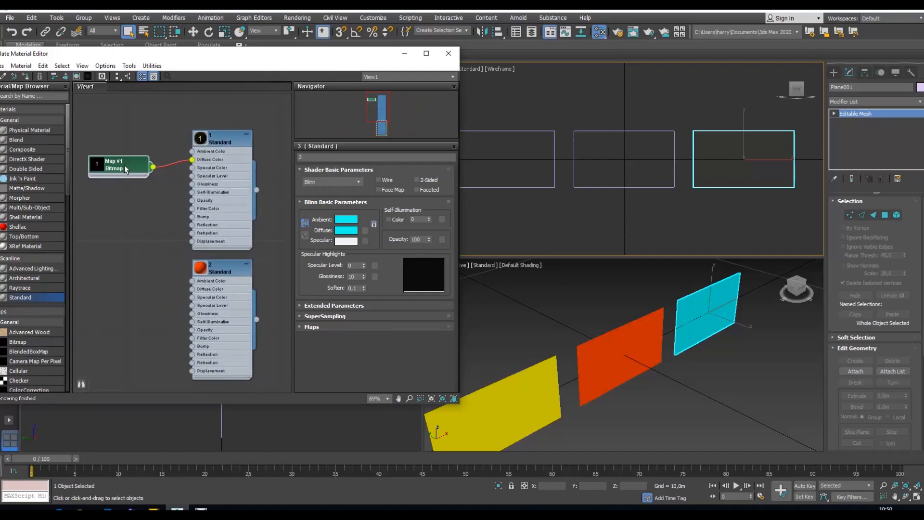
mouse_move(124, 166)
left_mouse_down("shift")
mouse_move(117, 283)
mouse_move(193, 289)
left_mouse_up("shift")
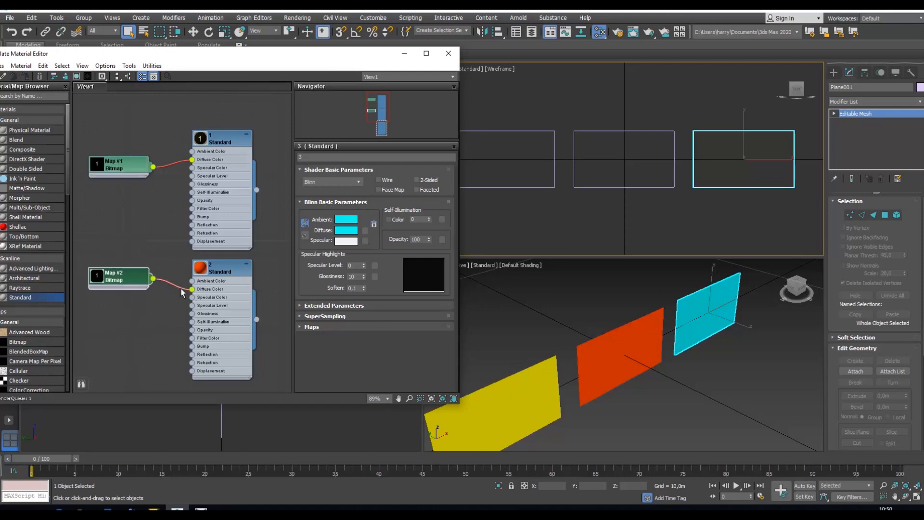
Step: Replace the image in material 2's bitmap with 2.jpg from the Zahlen folder
double_click(130, 276)
left_click(380, 292)
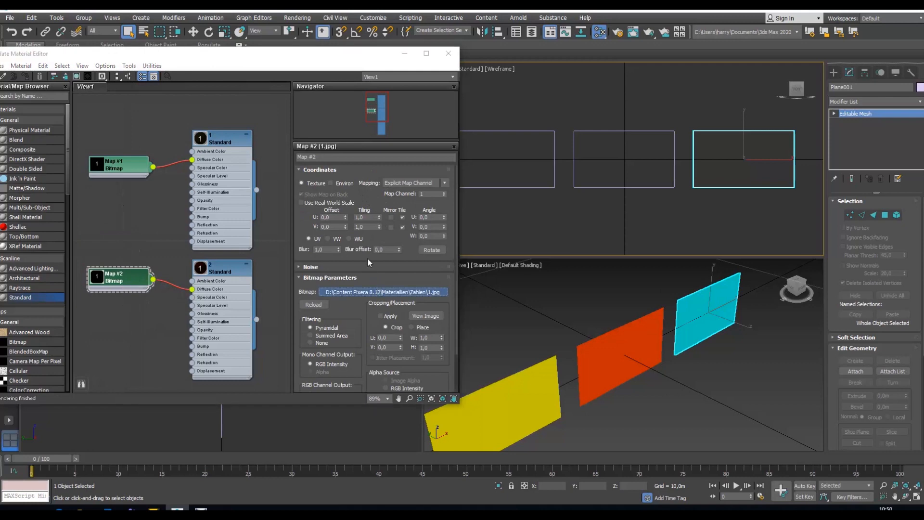
left_click(144, 154)
left_click(314, 266)
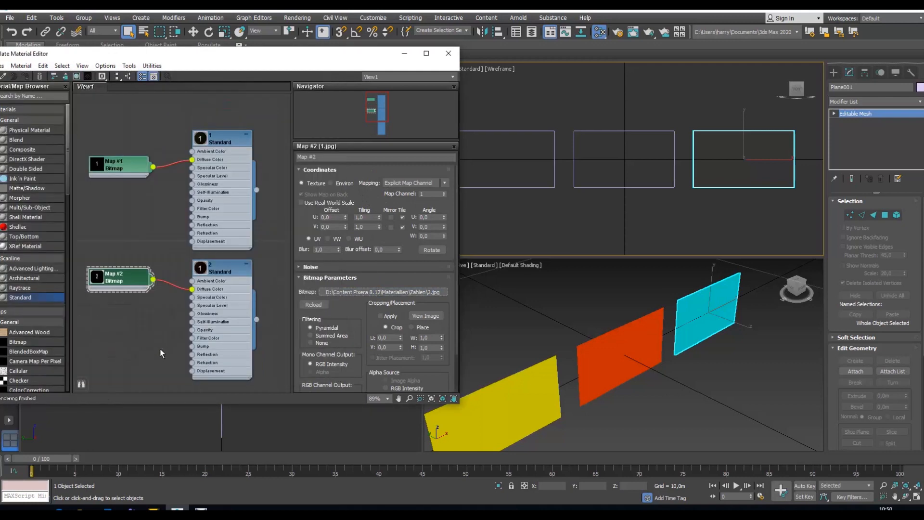
Step: Duplicate the bitmap node of material 2 and connect the copy to the Diffuse Color of material 3
middle_click_drag(159, 298, 156, 159)
left_click_drag(137, 153, 117, 407)
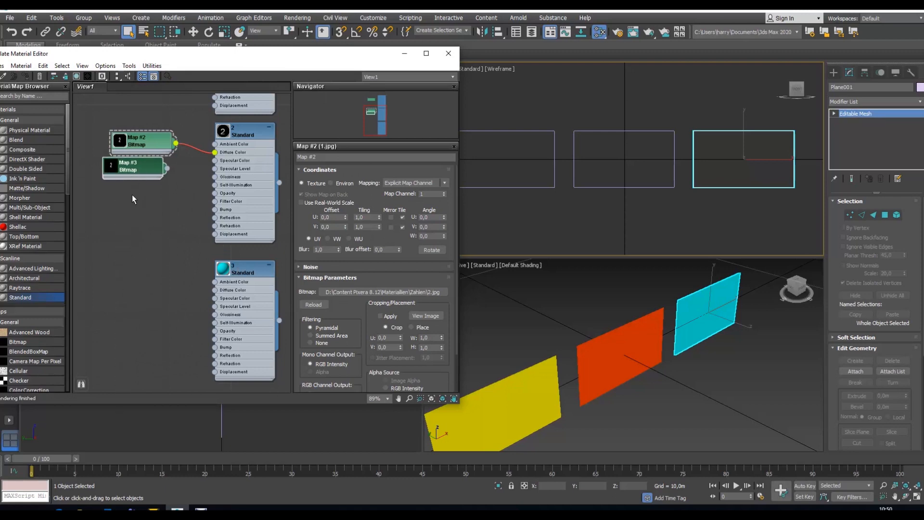
left_click_drag(141, 169, 215, 290)
Step: Replace the image in material 3's bitmap with 3.jpg from the Zahlen folder
left_click(147, 295)
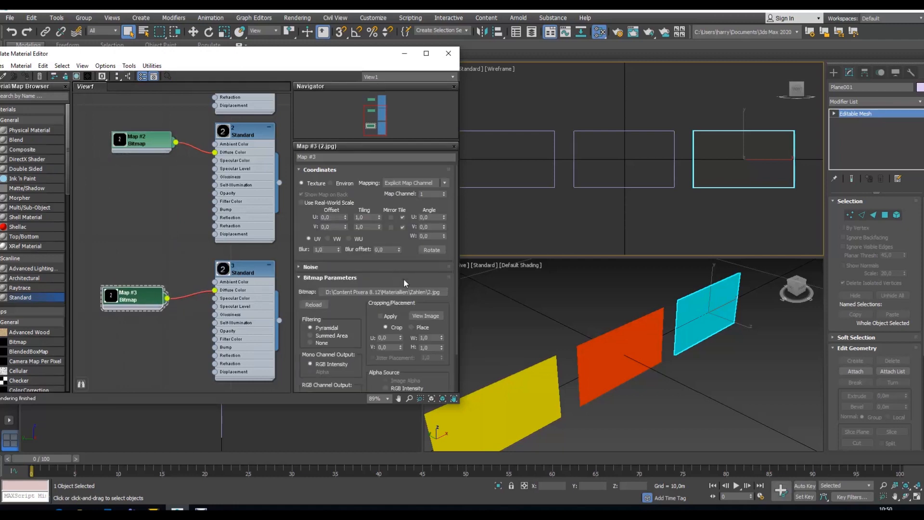
left_click(394, 292)
left_click(182, 159)
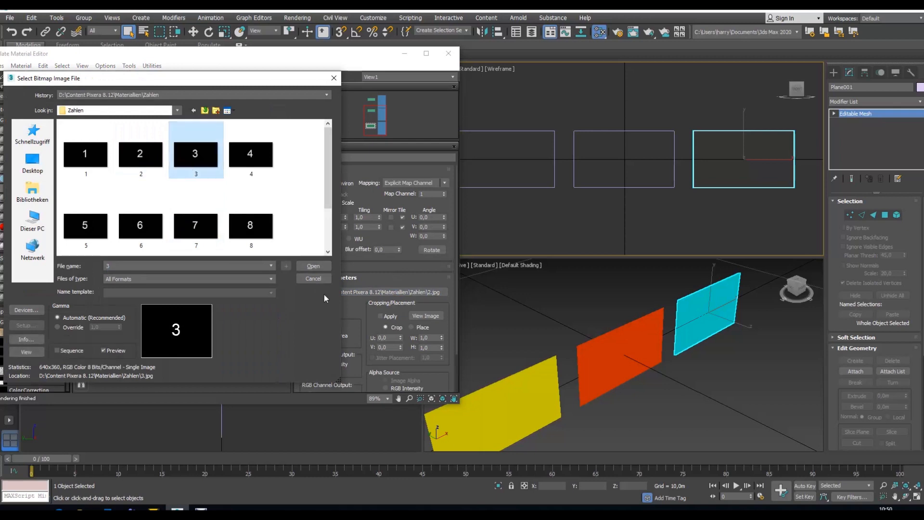
left_click(321, 266)
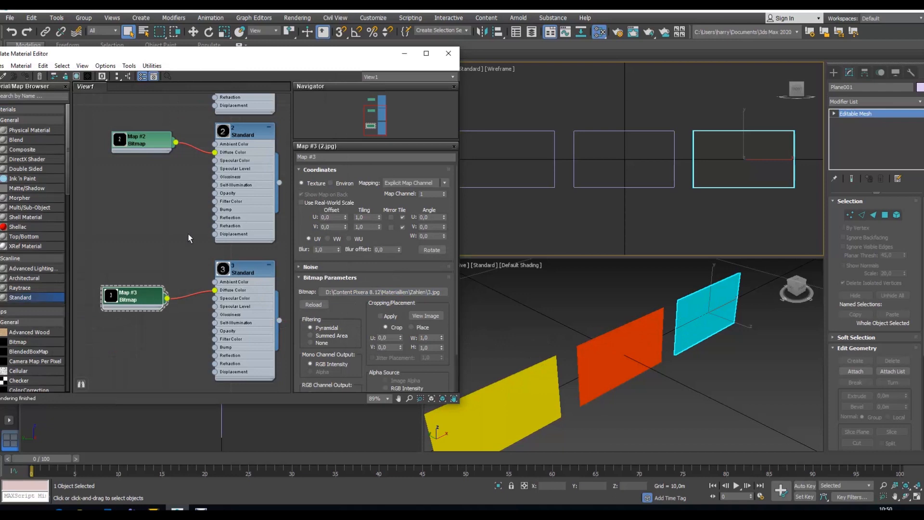
Step: Assign material 1 to the cyan plane, material 2 to the red middle plane and material 3 to the yellow plane
middle_click_drag(188, 234, 120, 286)
left_click_drag(211, 105, 684, 313)
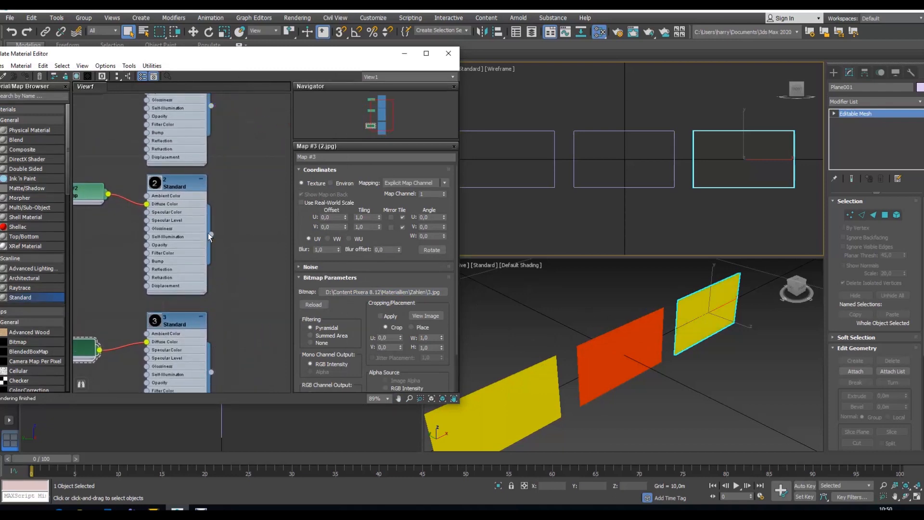
left_click_drag(211, 235, 598, 371)
left_click_drag(211, 375, 489, 432)
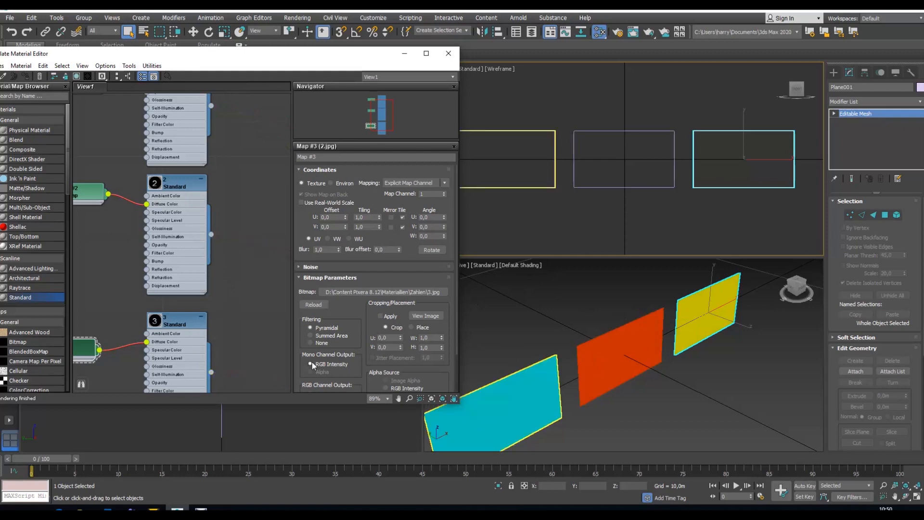
Step: Show the number textures of materials 3, 2 and 1 shaded in the viewport
left_click(77, 76)
left_click(171, 185)
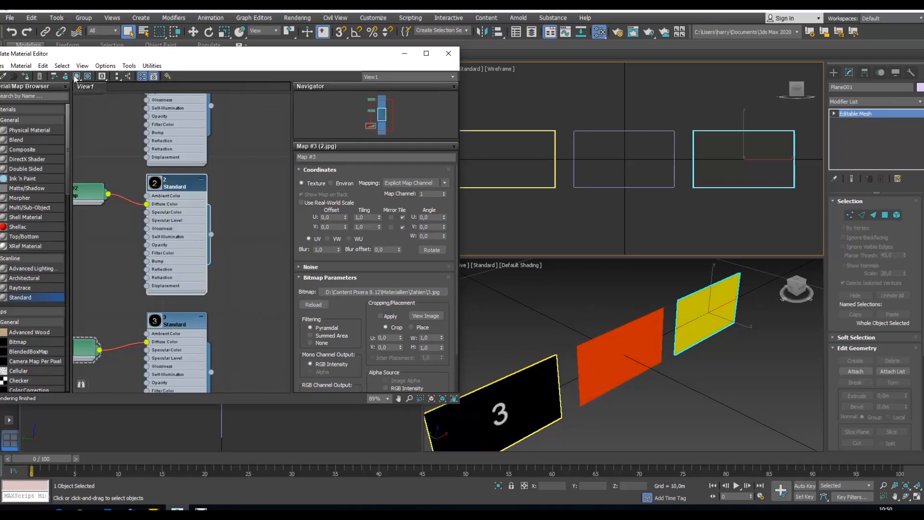
left_click(77, 76)
middle_click_drag(238, 163, 258, 256)
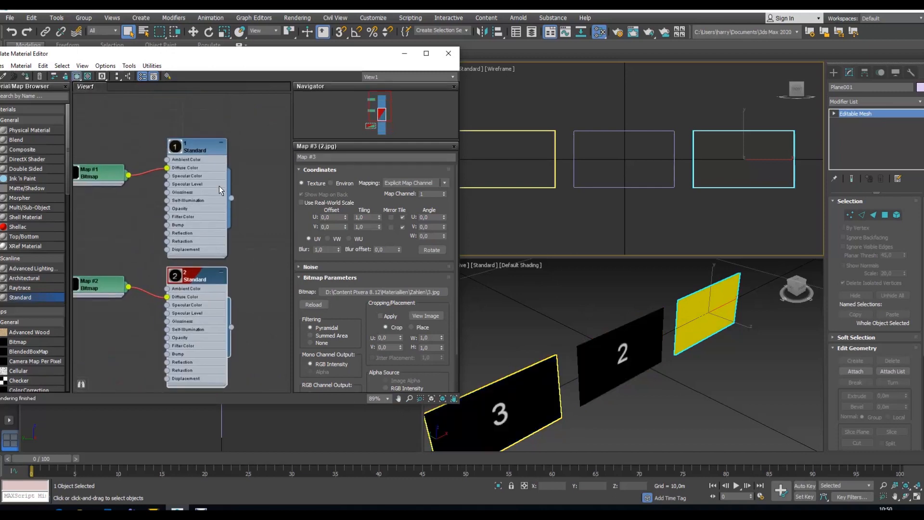
left_click(195, 153)
left_click(77, 76)
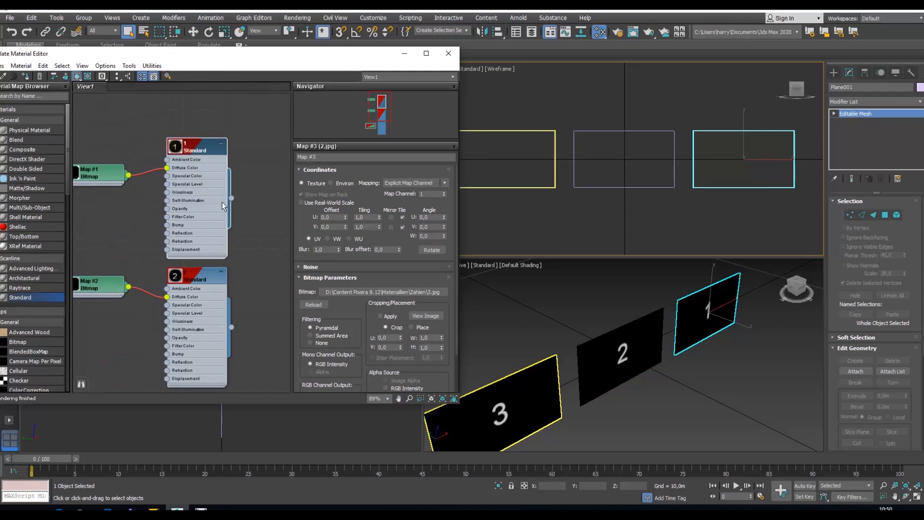
Step: Put away the material editor and export the scene as an Autodesk FBX file named Multi 3 in the Schulung folder with embedded media
left_click(404, 53)
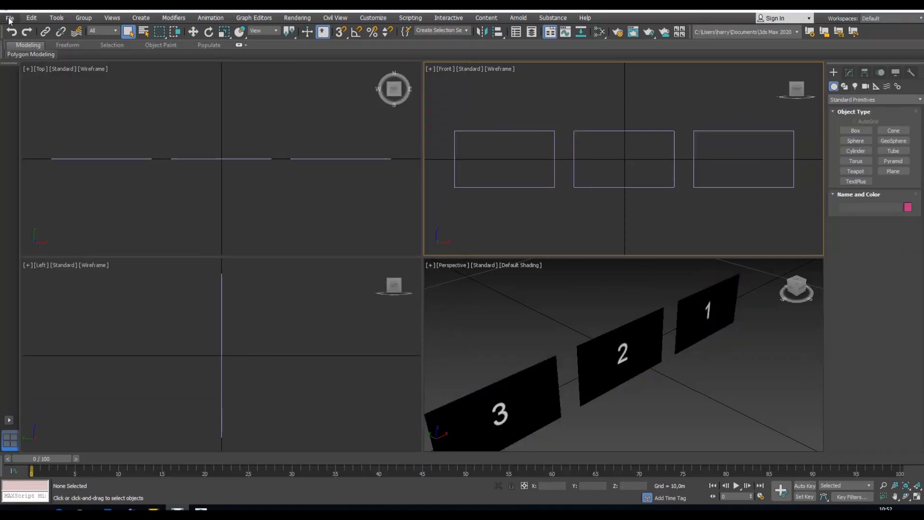
left_click(9, 18)
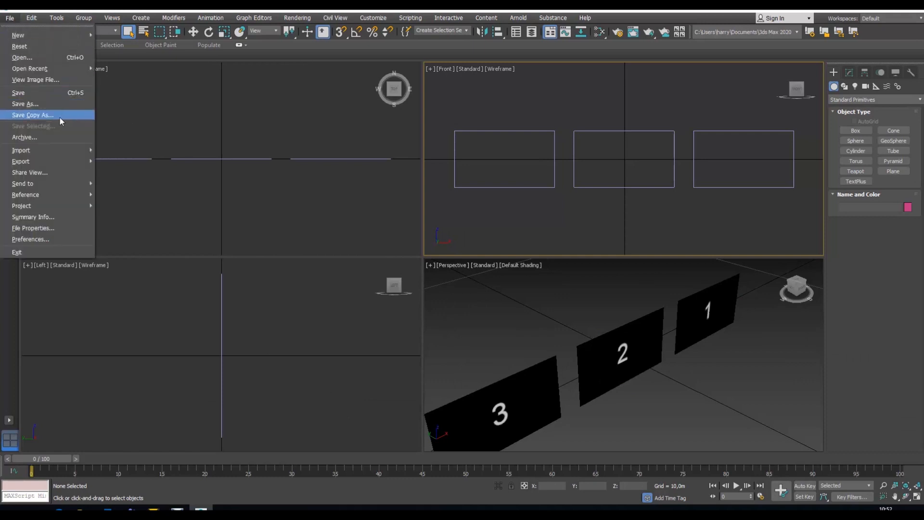
mouse_move(46, 161)
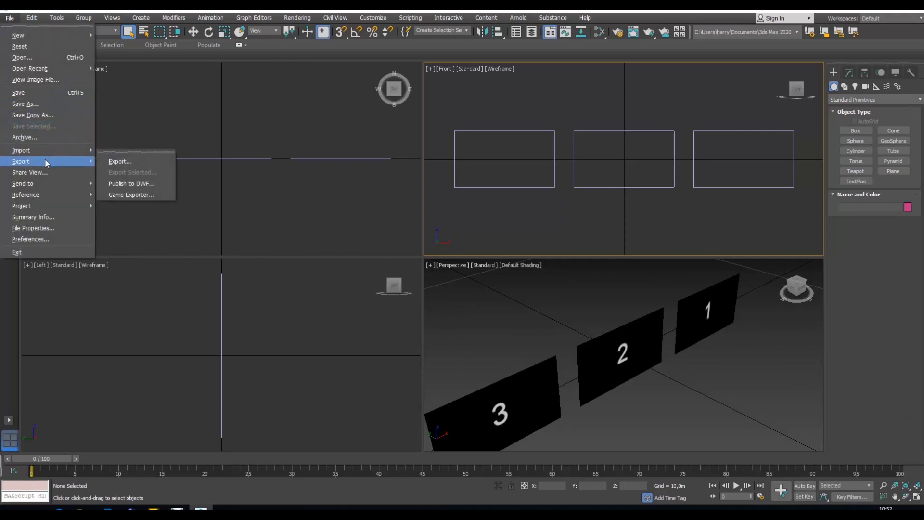
left_click(126, 162)
left_click_drag(177, 24, 330, 77)
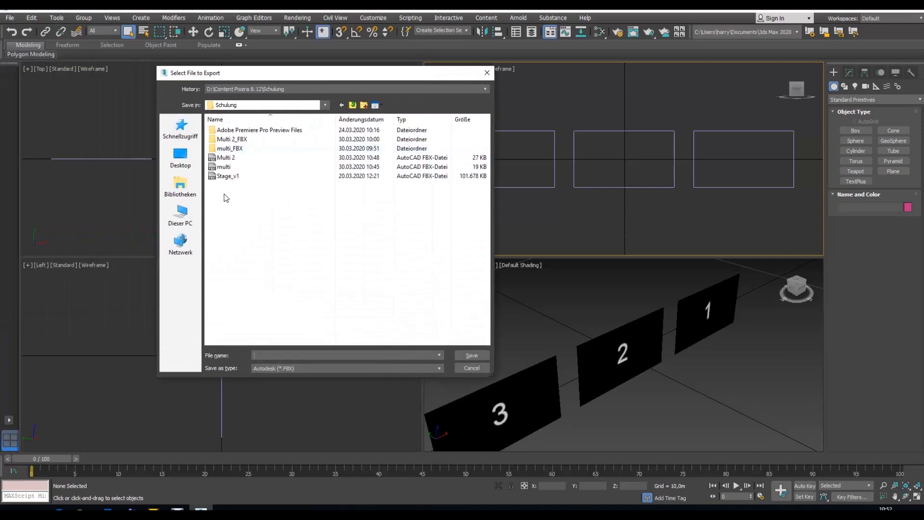
left_click(270, 157)
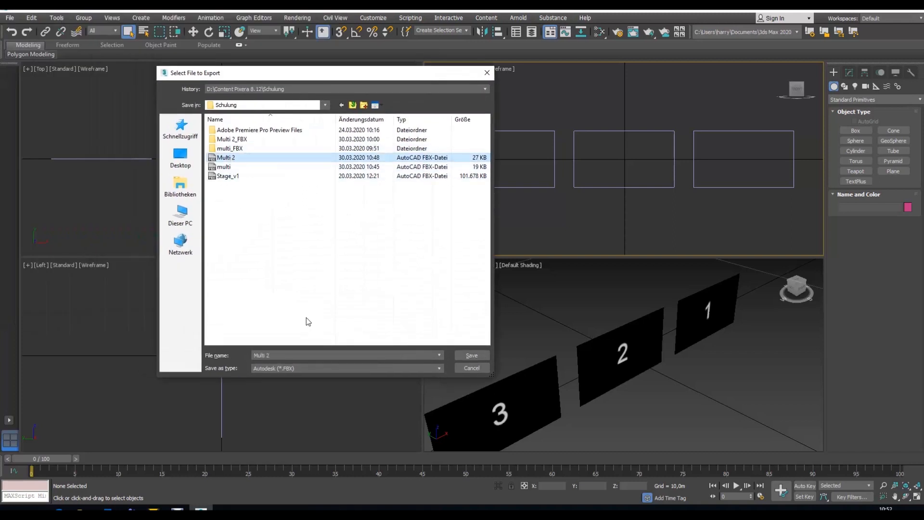
left_click(281, 357)
key("BackSpace")
type("3")
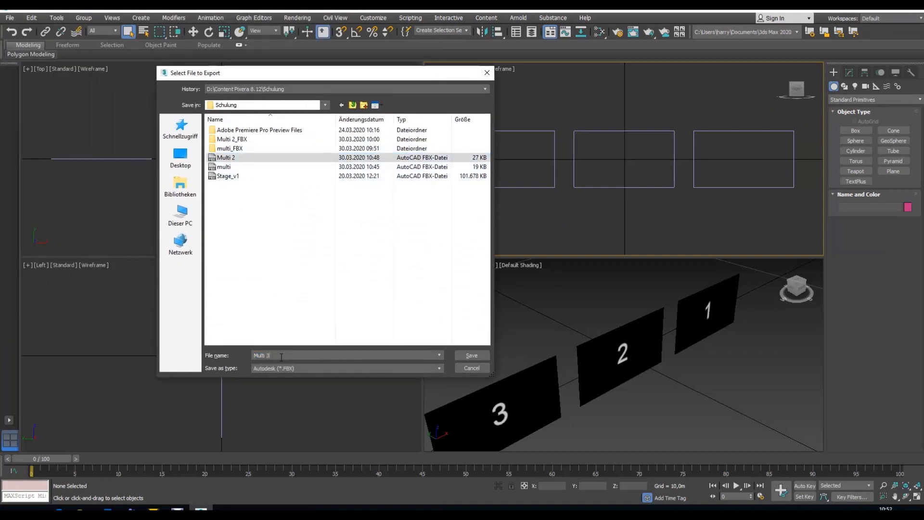
left_click(470, 356)
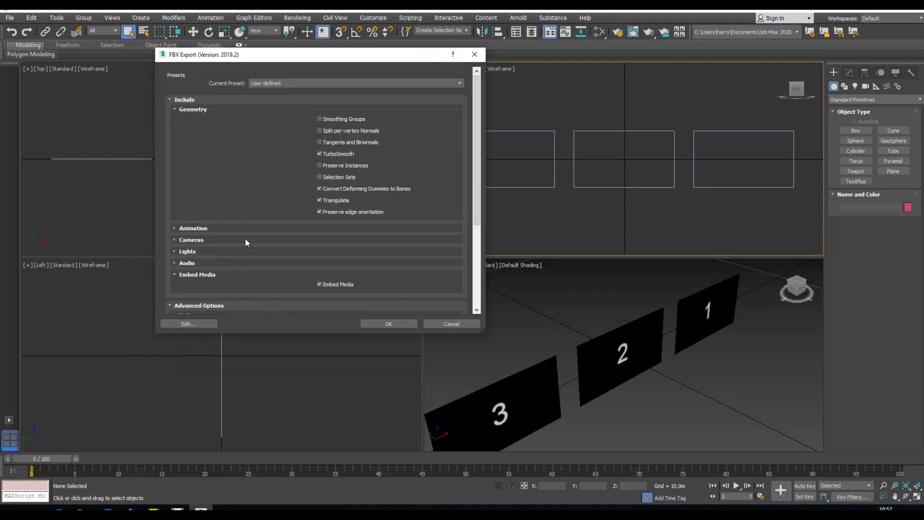
left_click(388, 323)
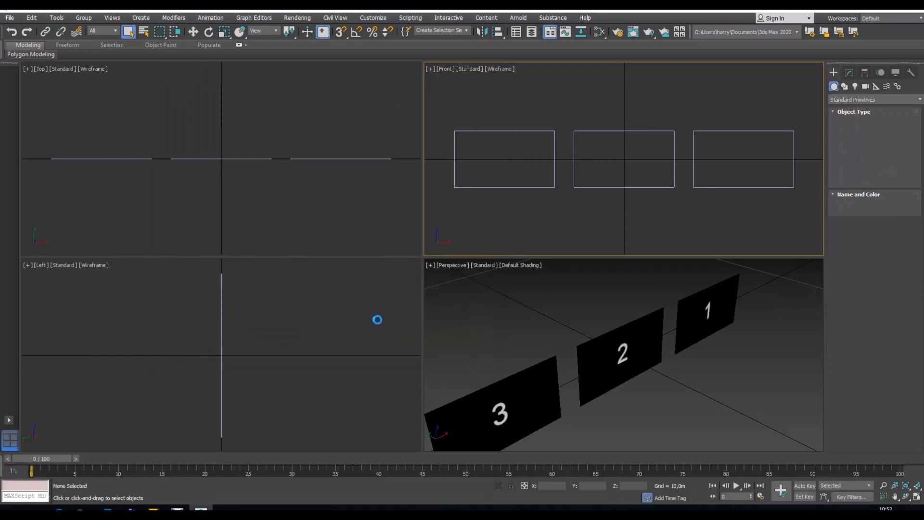
Step: Switch to Pixera and import the Multi 3 FBX file into the Custom screens of the library
left_click(153, 508)
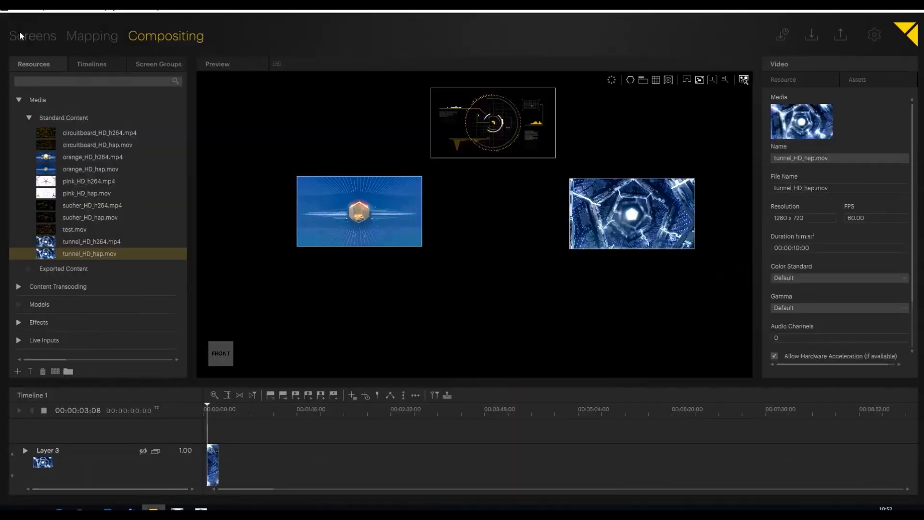
left_click(21, 35)
left_click(62, 254)
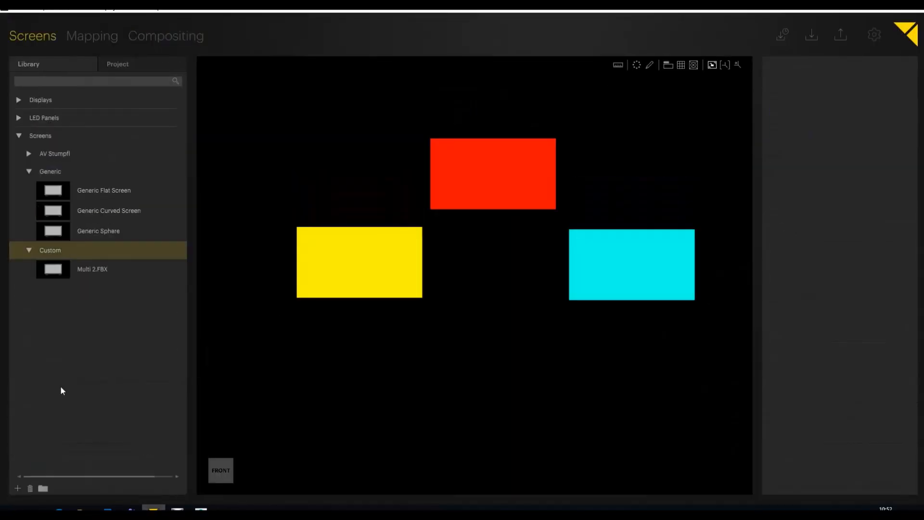
left_click(17, 488)
left_click(388, 209)
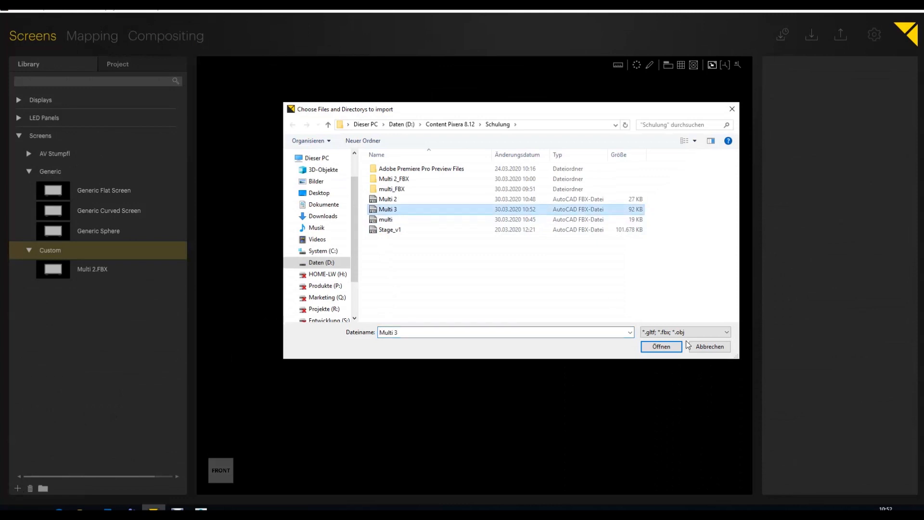
left_click(676, 346)
Step: Place the Multi 3 model below the coloured screens and select its numbered screens one by one
left_click_drag(91, 289, 486, 406)
left_click(505, 406)
left_click(392, 419)
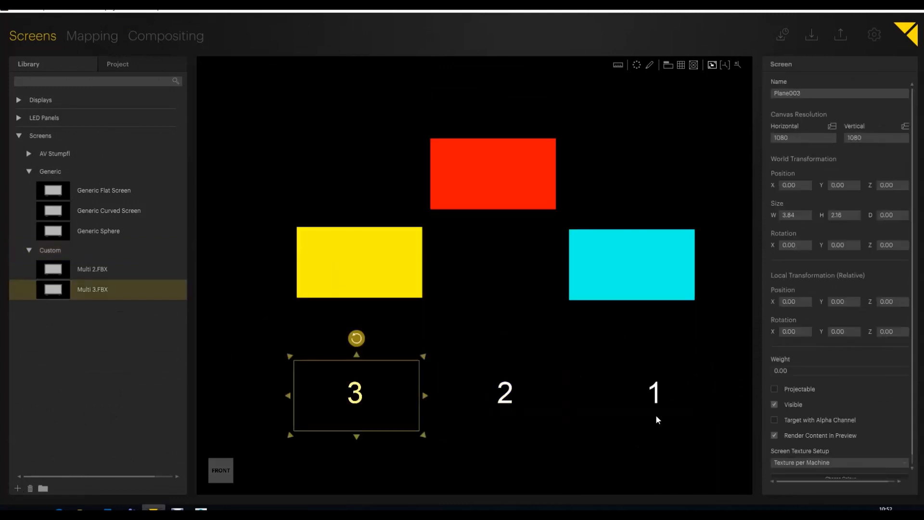
left_click(657, 419)
left_click(366, 400)
left_click(483, 414)
left_click(662, 414)
middle_click_drag(495, 446, 475, 344)
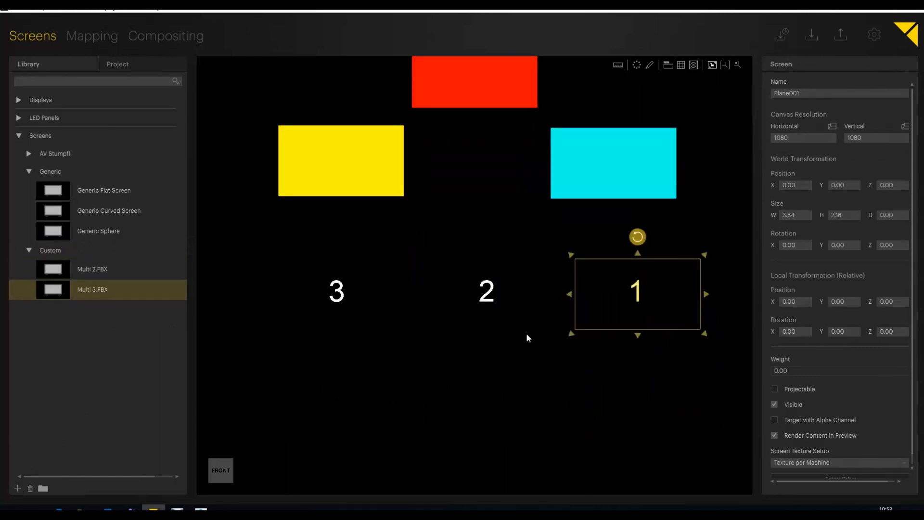
Step: Delete the Multi 2 and Multi 3 models from the project
left_click(127, 69)
left_click(66, 101)
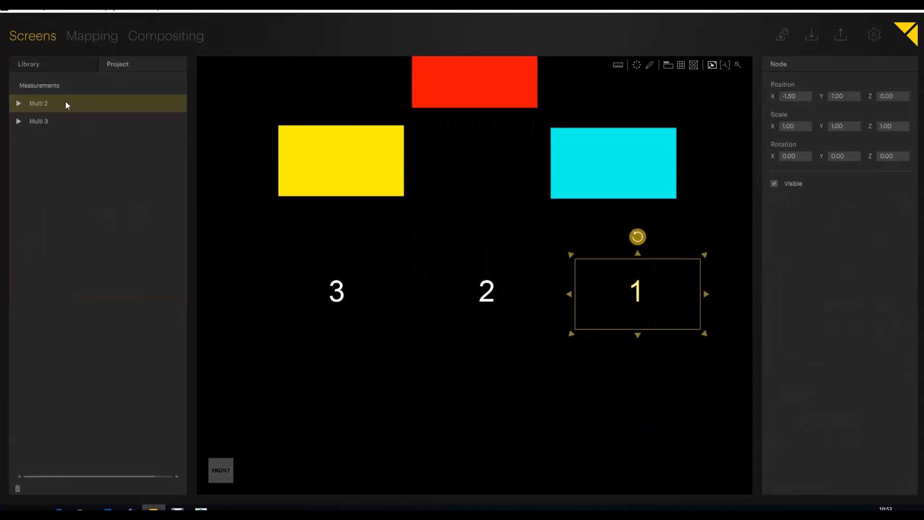
left_click(18, 488)
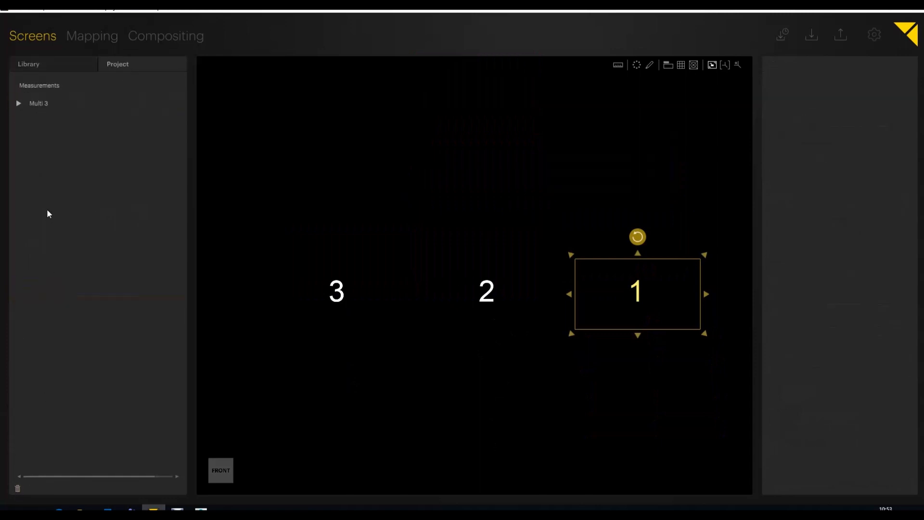
left_click(50, 105)
left_click(17, 489)
Step: Import the 3D Tour Table model from the Modells folder into the Custom screens of the library
left_click(50, 62)
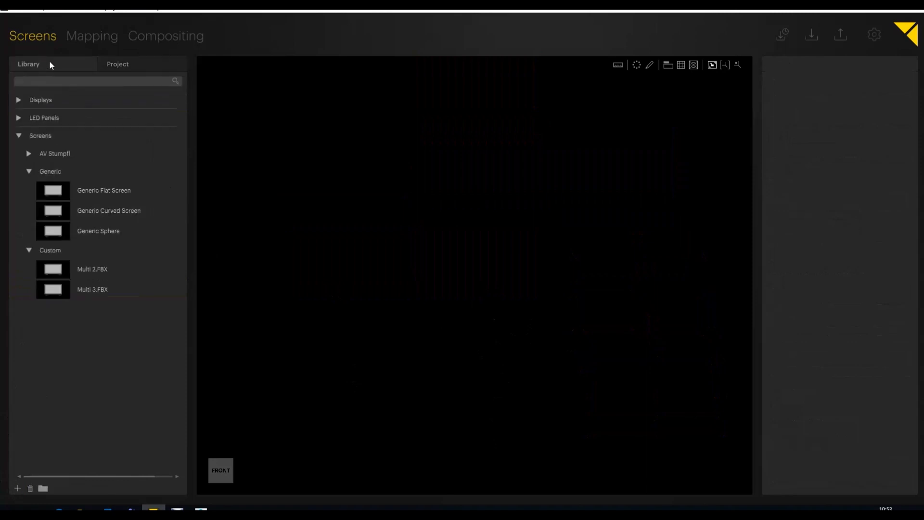
left_click(75, 255)
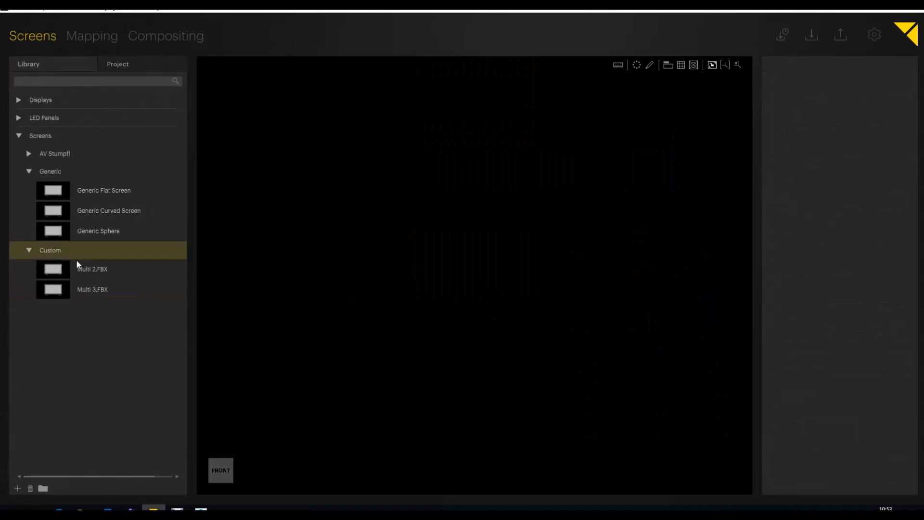
left_click(18, 488)
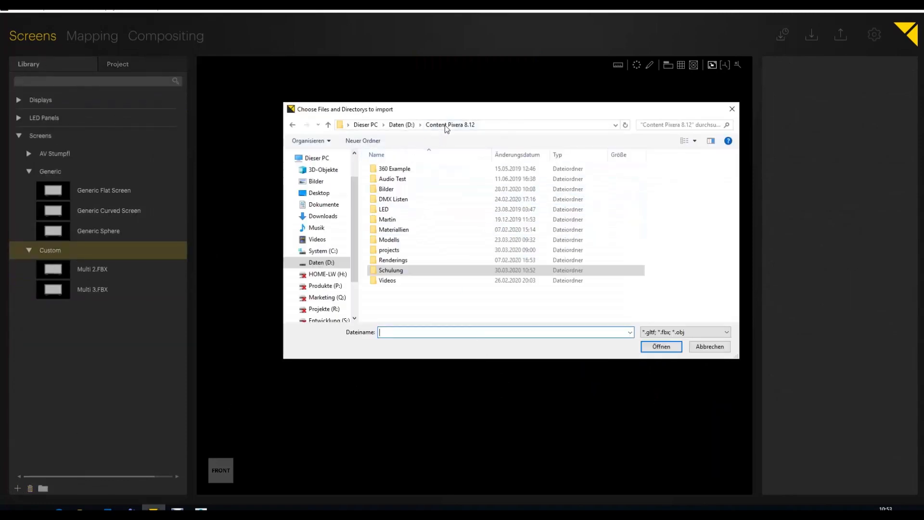
double_click(408, 240)
left_click(479, 237)
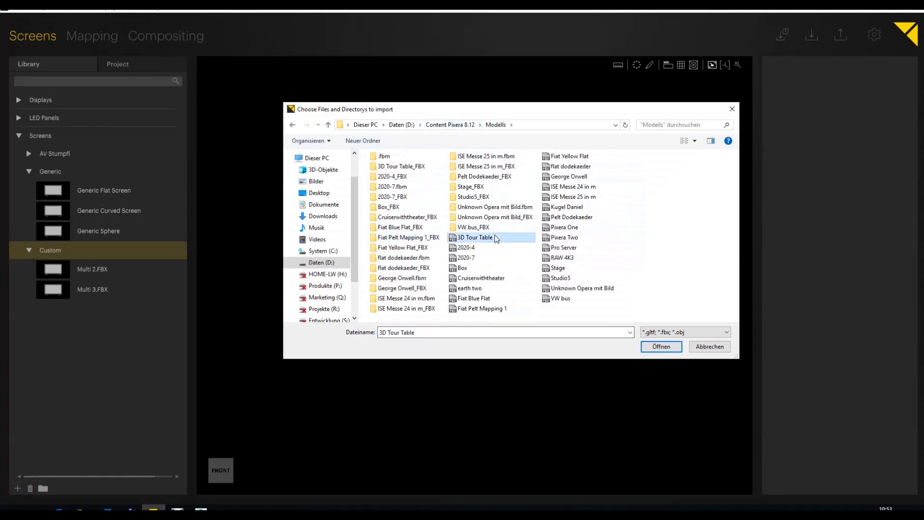
left_click(671, 347)
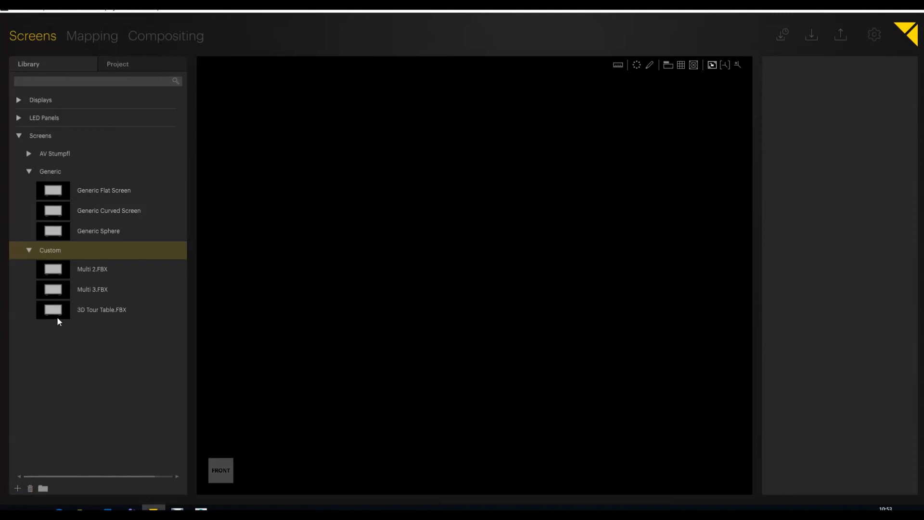
Step: Place the 3D Tour Table model in the empty workspace and inspect the table and its monitors in perspective
left_click_drag(57, 314, 490, 307)
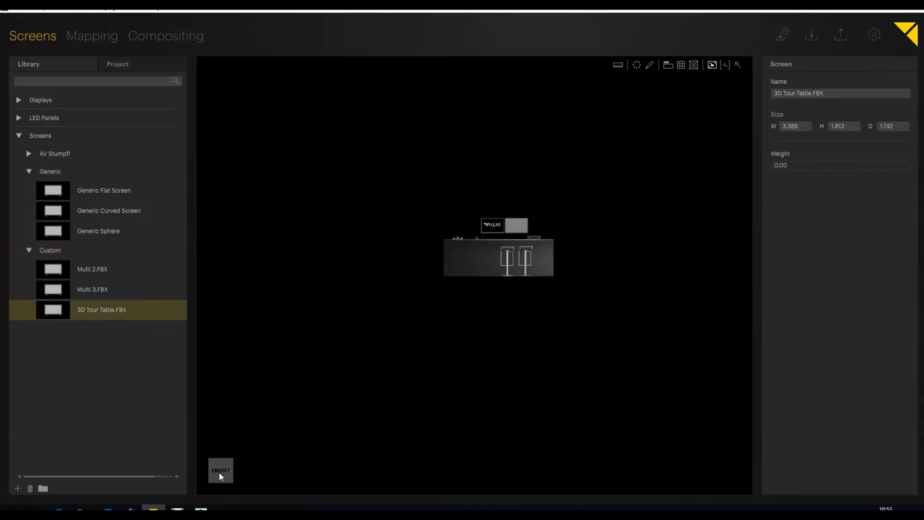
left_click(220, 474)
right_click_drag(400, 343, 427, 338)
middle_click_drag(439, 299, 474, 355)
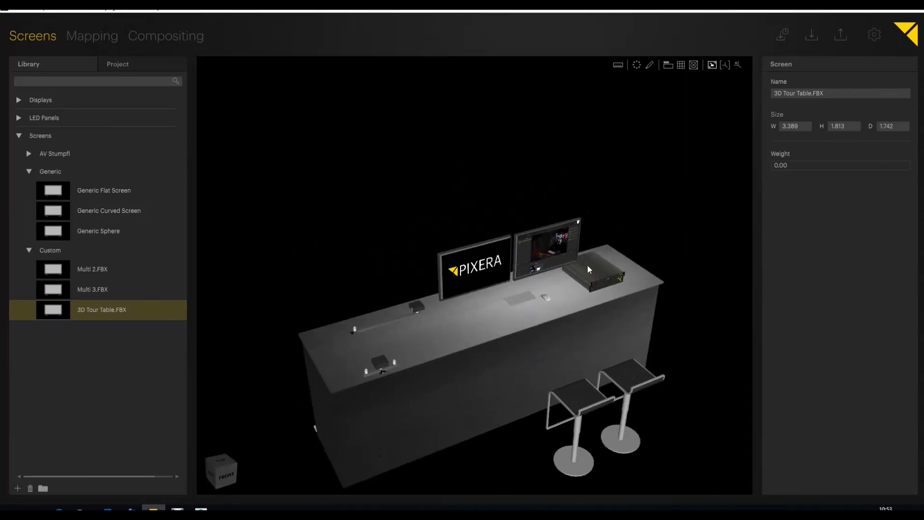
scroll(461, 321, "up", 6)
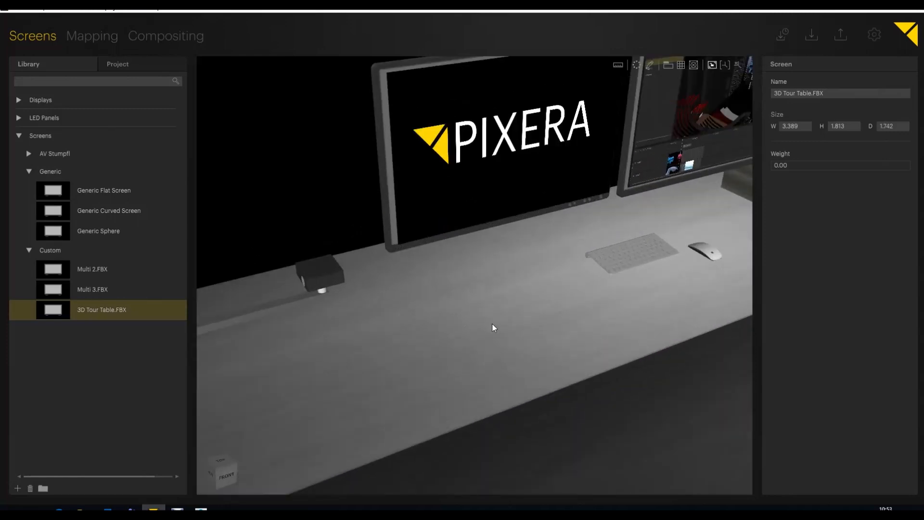
scroll(435, 332, "down", 5)
Step: Select the table's two monitor screens individually, make both Projectable and check them in Compositing
left_click(586, 181)
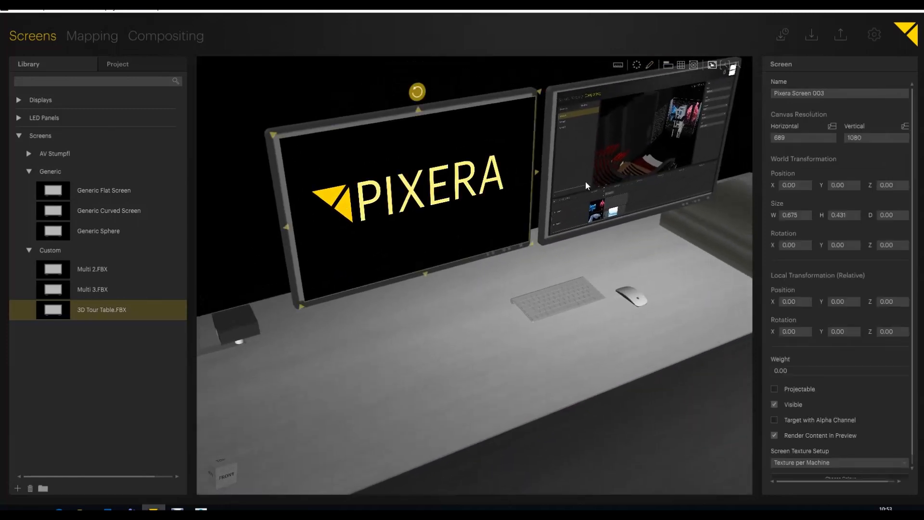
left_click(469, 185)
left_click(581, 145)
left_click(473, 164)
left_click(636, 149)
left_click(475, 177)
left_click(660, 165)
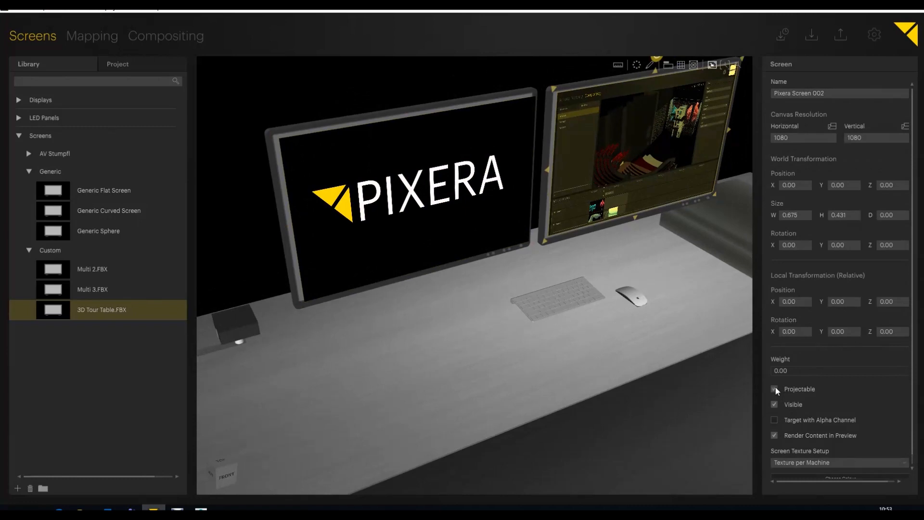
left_click(176, 39)
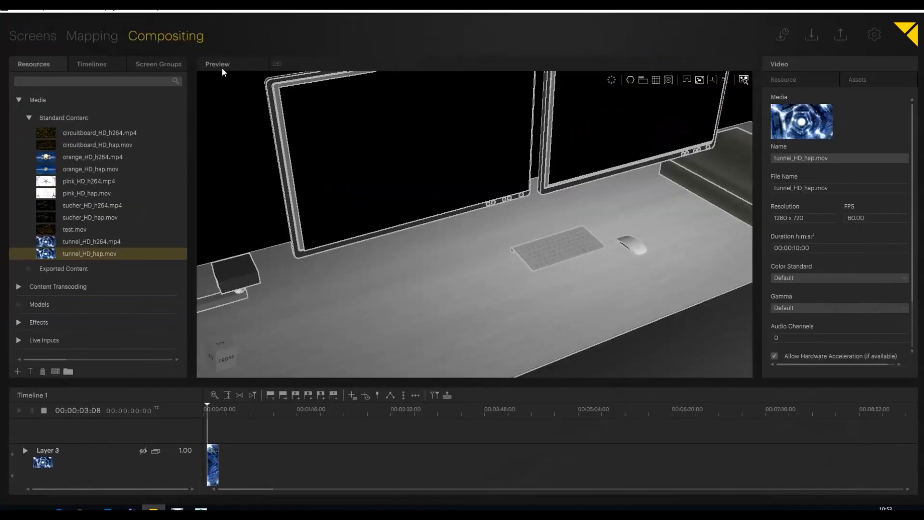
Step: Set the horizontal canvas resolution of both monitor screens, Pixera Screen 003 and Pixera Screen 002, to 1920
left_click(19, 38)
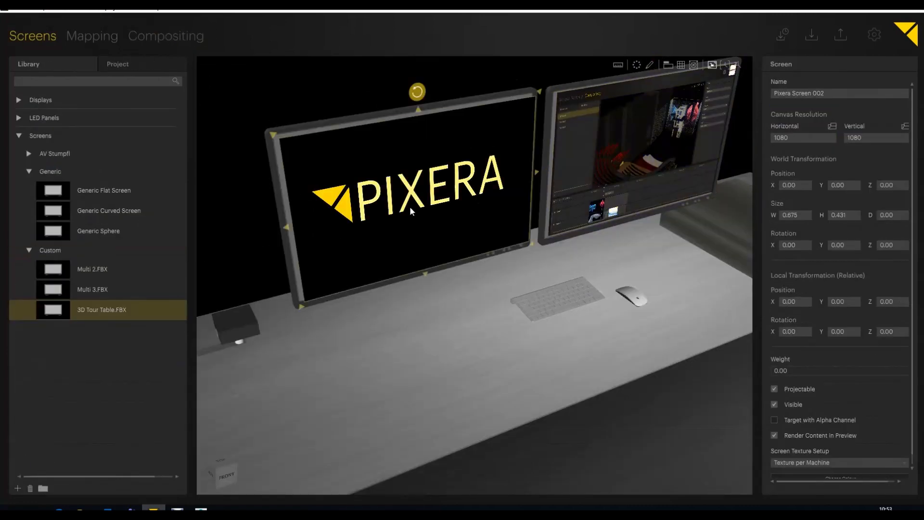
left_click(791, 136)
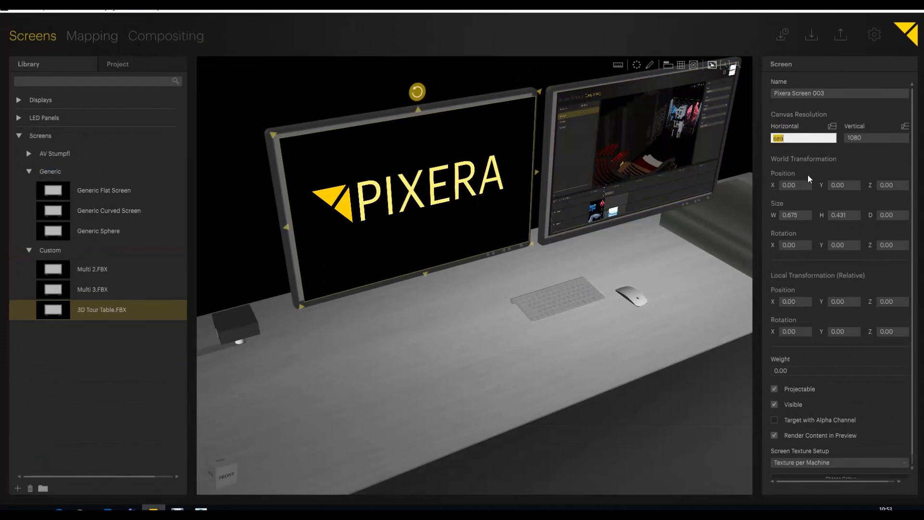
type("1920")
key("Return")
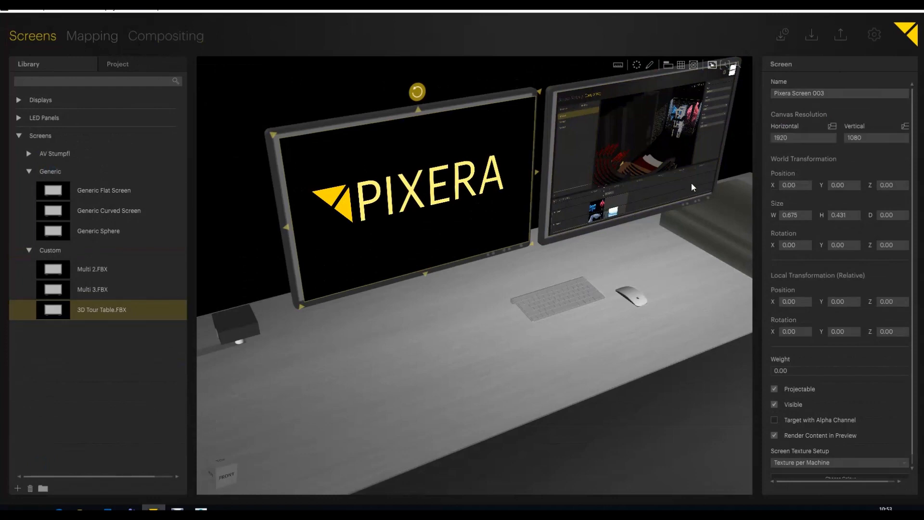
left_click(645, 159)
left_click(802, 141)
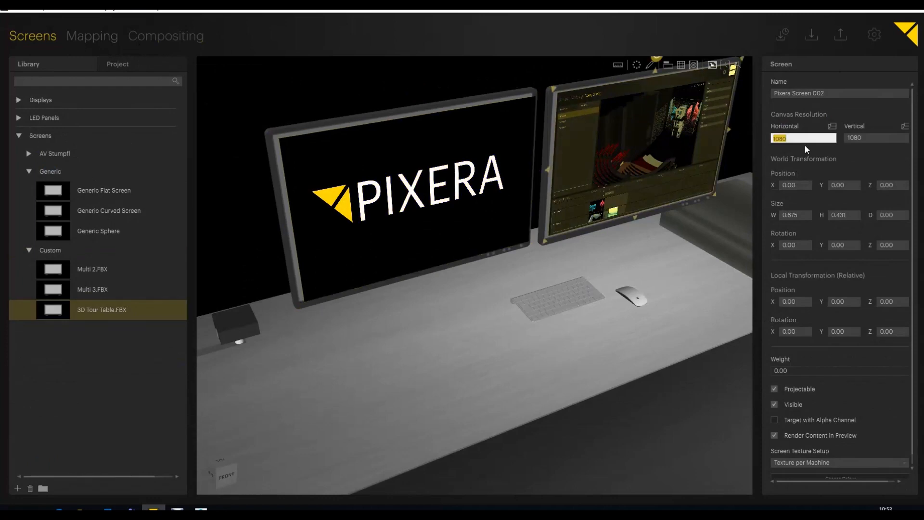
type("1920")
key("Return")
Step: In Compositing, assign pink_HD_h264.mp4 to the left monitor and tunnel_HD_h264.mp4 to the right monitor
left_click(138, 40)
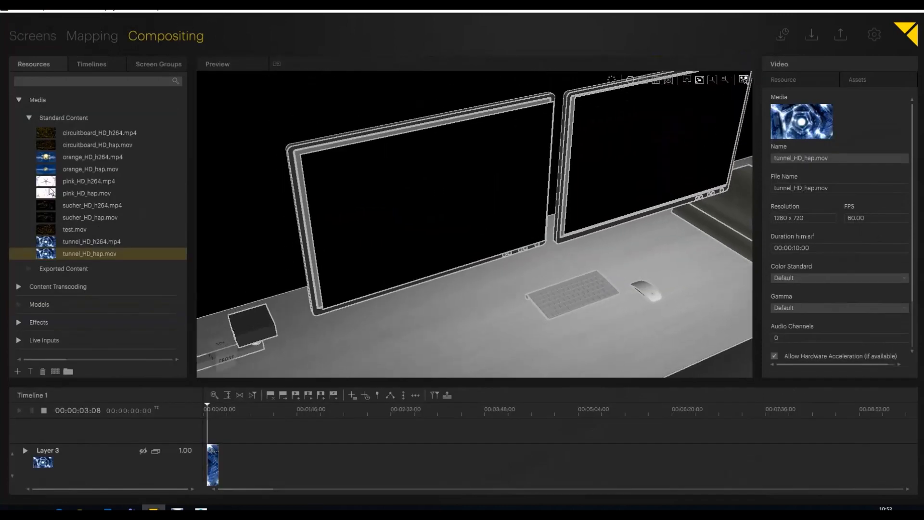
left_click_drag(48, 182, 411, 302)
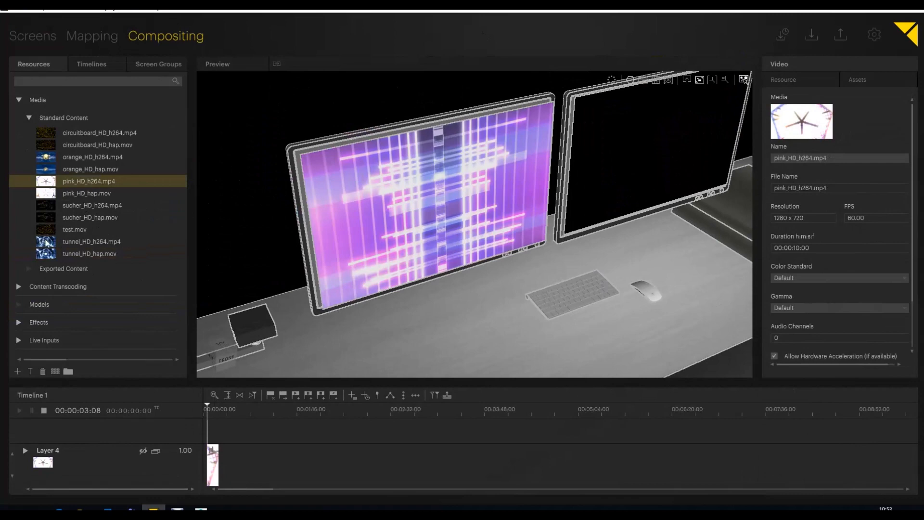
left_click_drag(48, 242, 638, 139)
Step: Play the timeline and examine the videos on the table's two monitors from different angles
scroll(547, 284, "down", 5)
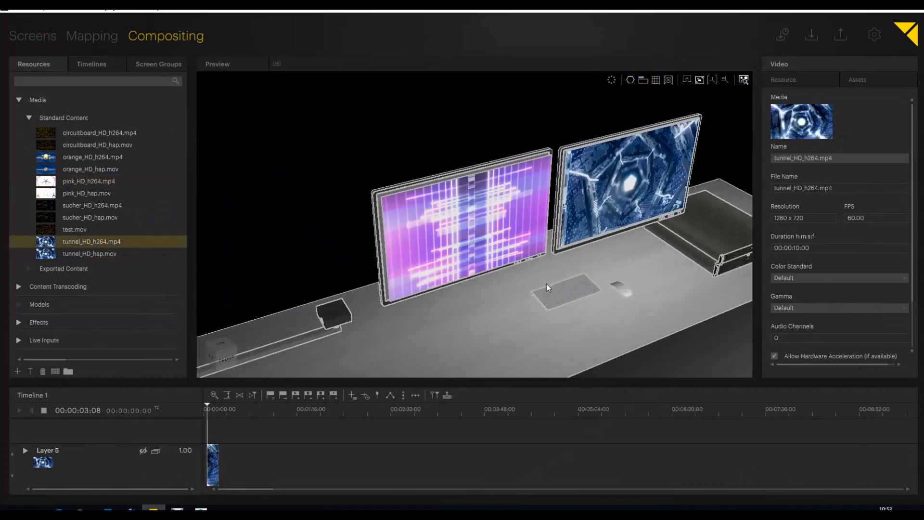
middle_click_drag(420, 357, 399, 208)
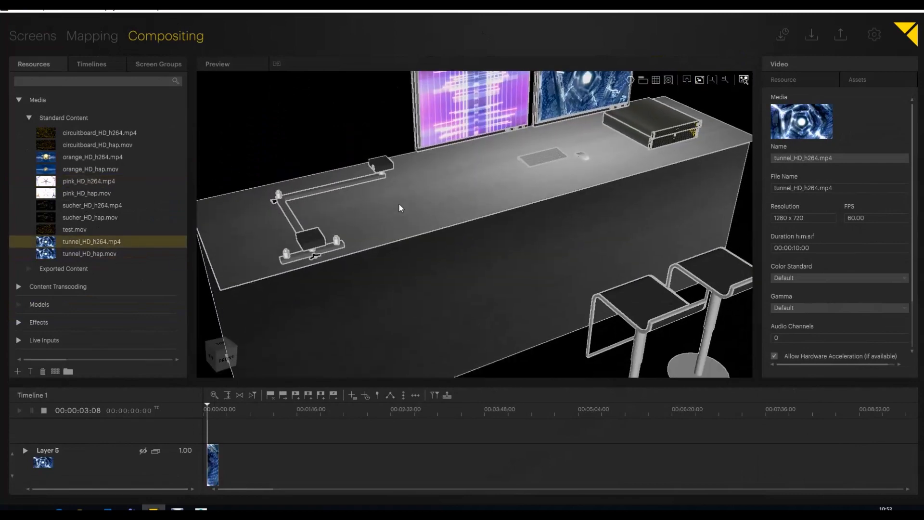
left_click(43, 410)
middle_click_drag(551, 236, 495, 301)
right_click_drag(522, 230, 207, 212)
middle_click_drag(577, 265, 518, 236)
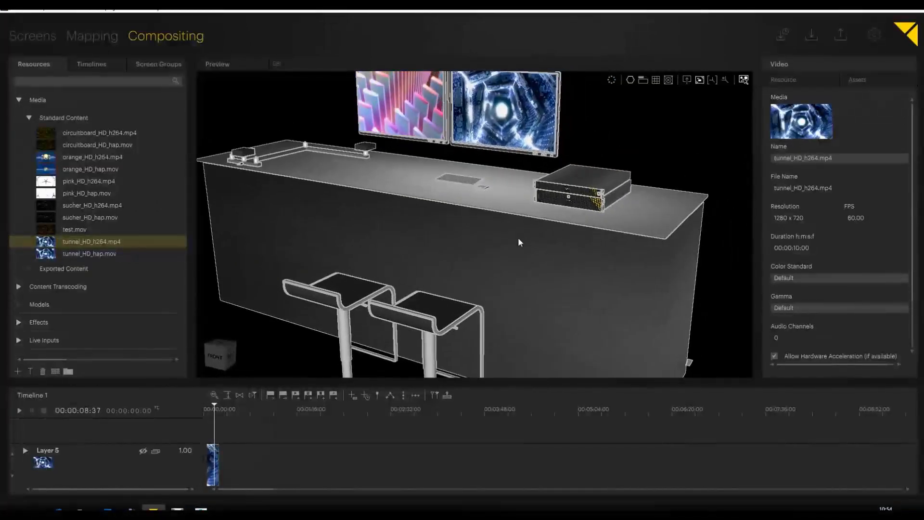